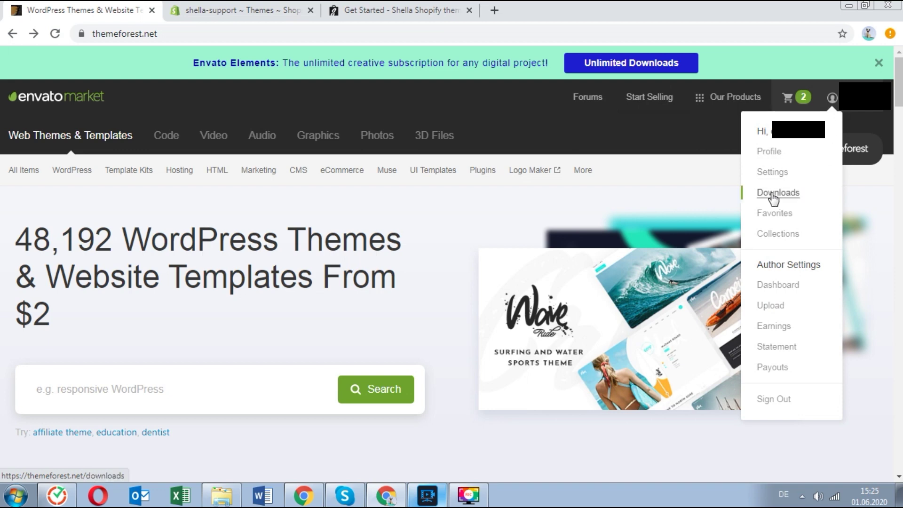
# Step: Download the Shella theme's All files & documentation package from ThemeForest Downloads
pyautogui.click(774, 196)
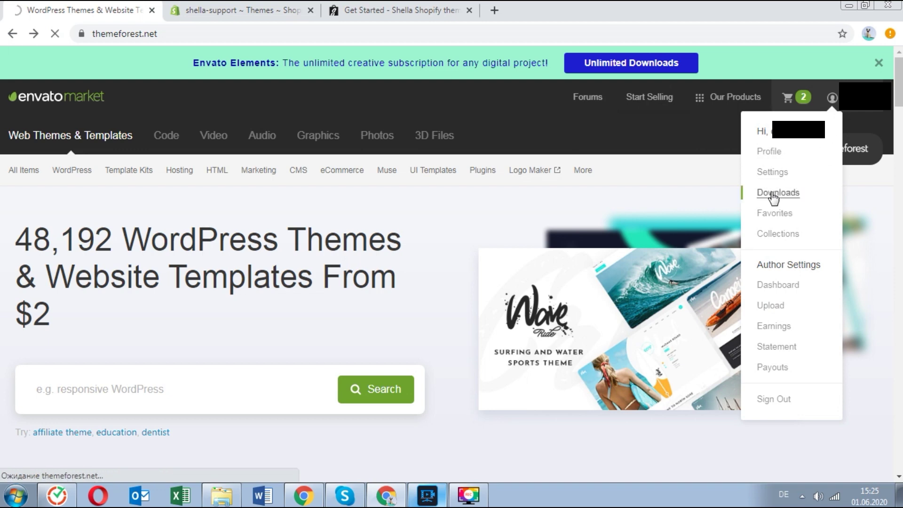
pyautogui.scroll(-15, 488, 164)
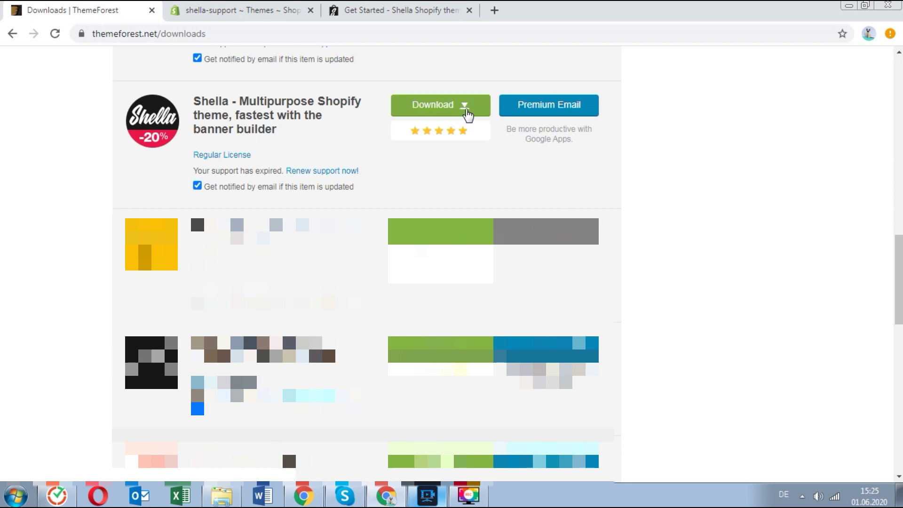
pyautogui.click(465, 109)
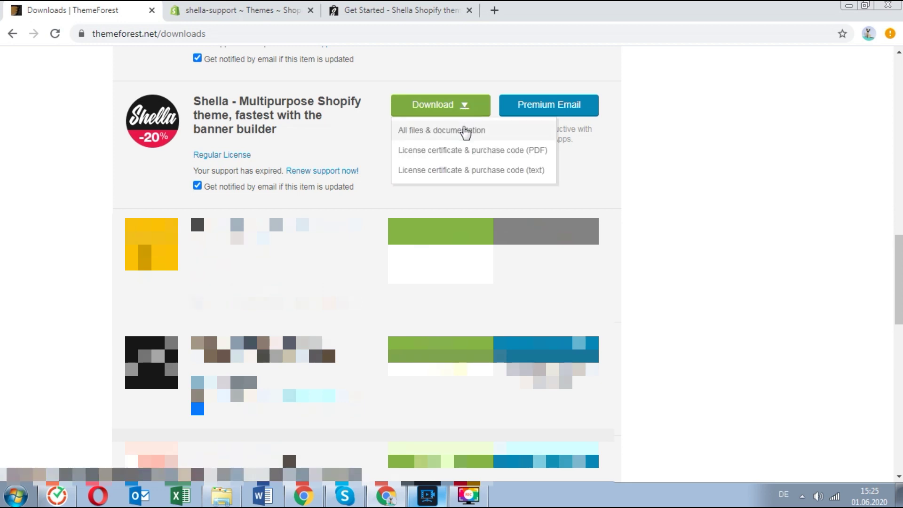
pyautogui.click(466, 130)
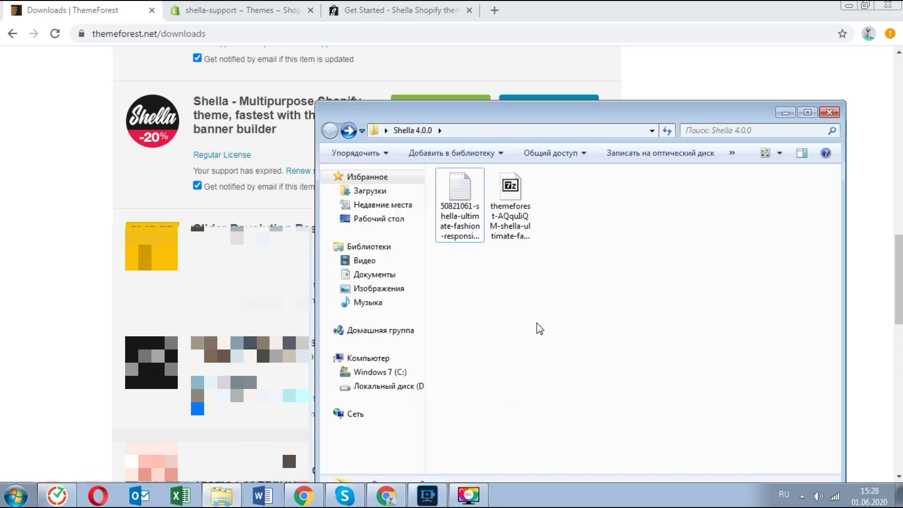
# Step: Extract the downloaded Shella 7z archive with 7-Zip
pyautogui.click(521, 231)
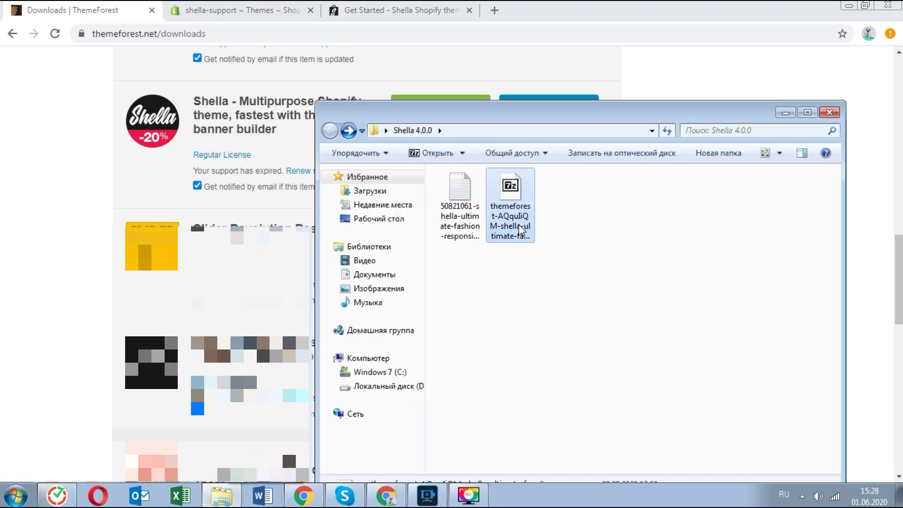
pyautogui.rightClick(521, 230)
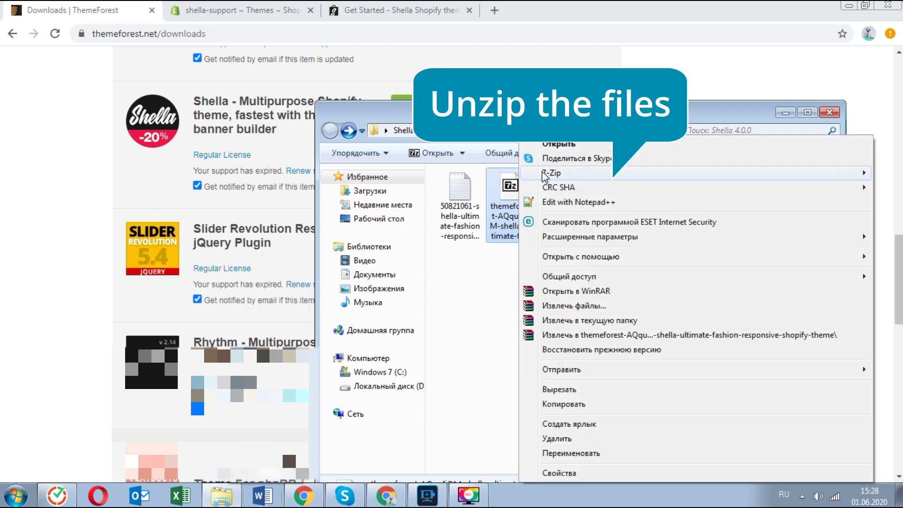
pyautogui.moveTo(545, 177)
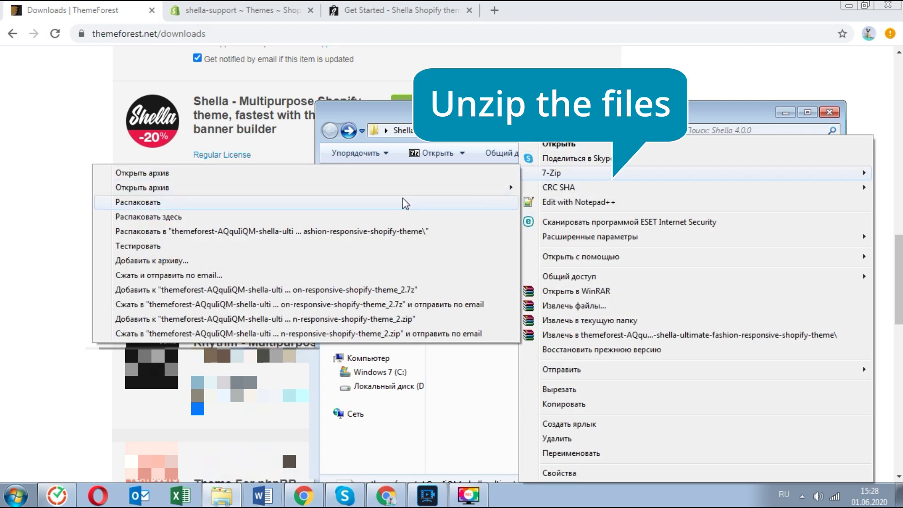
pyautogui.click(393, 217)
# Step: Open the Shella-4.0.0 folder and select the !-upload_me_Shella_theme_4.0.0 zip
pyautogui.doubleClick(526, 221)
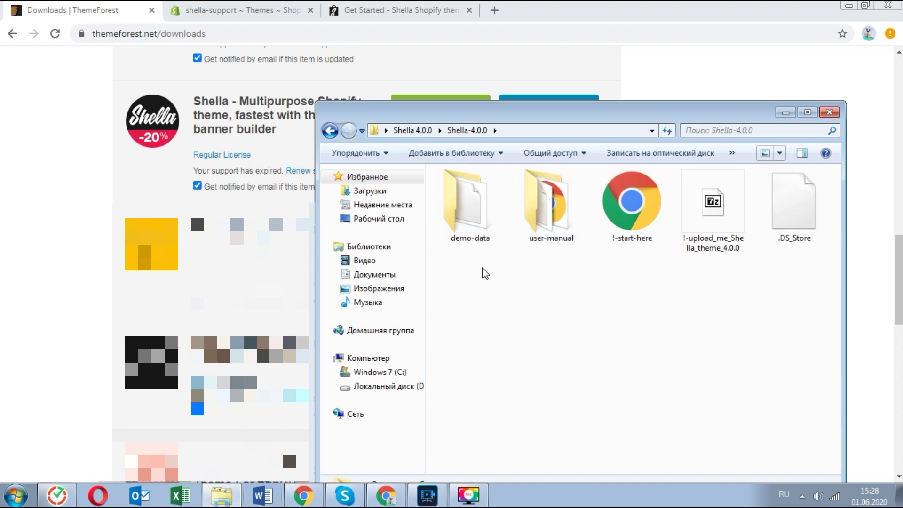
pyautogui.click(705, 219)
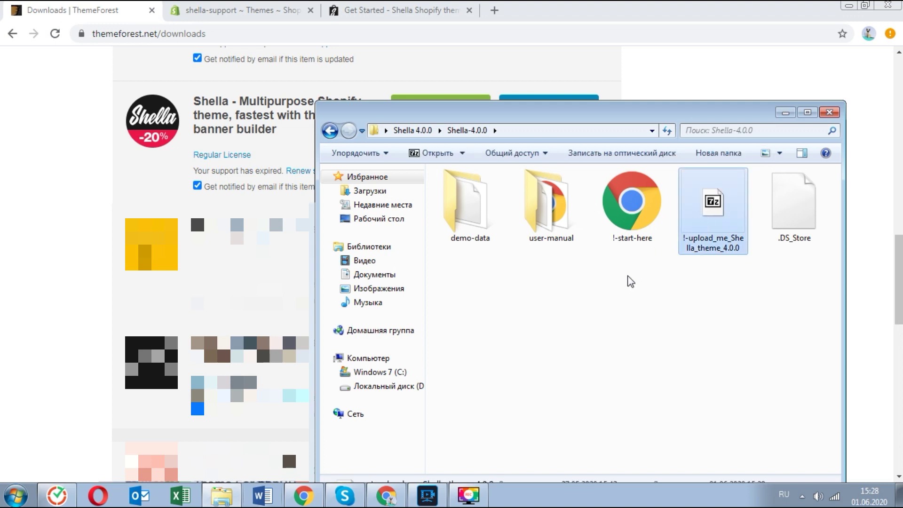
pyautogui.click(275, 6)
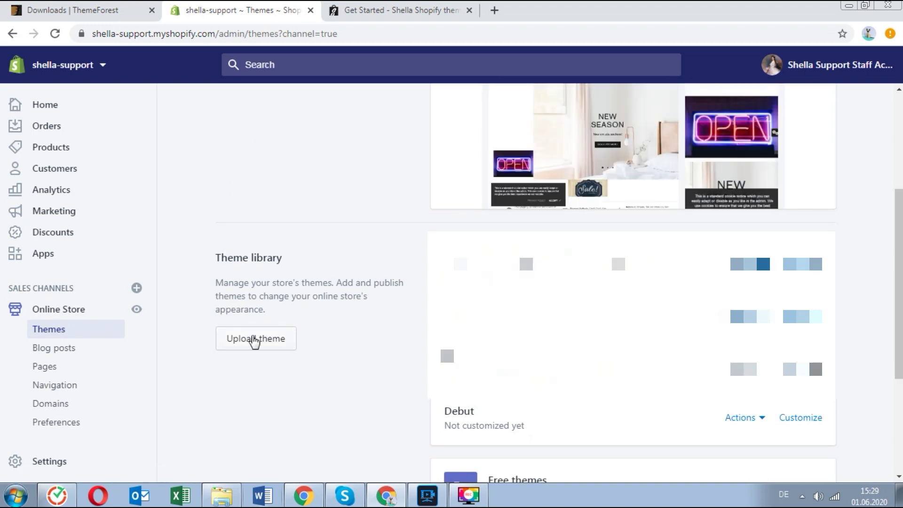
# Step: Upload the !-upload_me_Shella_theme_4.0.0 zip to the Shopify theme library
pyautogui.click(254, 339)
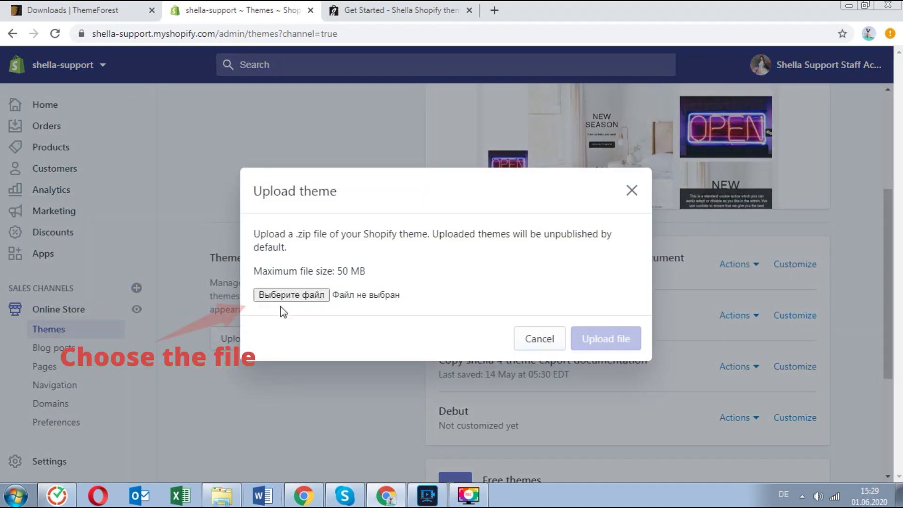
pyautogui.click(291, 296)
pyautogui.click(399, 278)
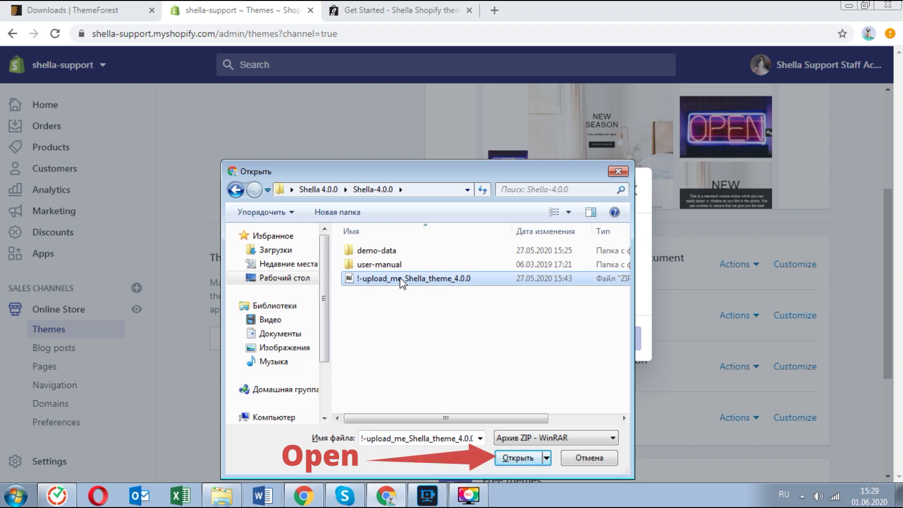
pyautogui.doubleClick(399, 277)
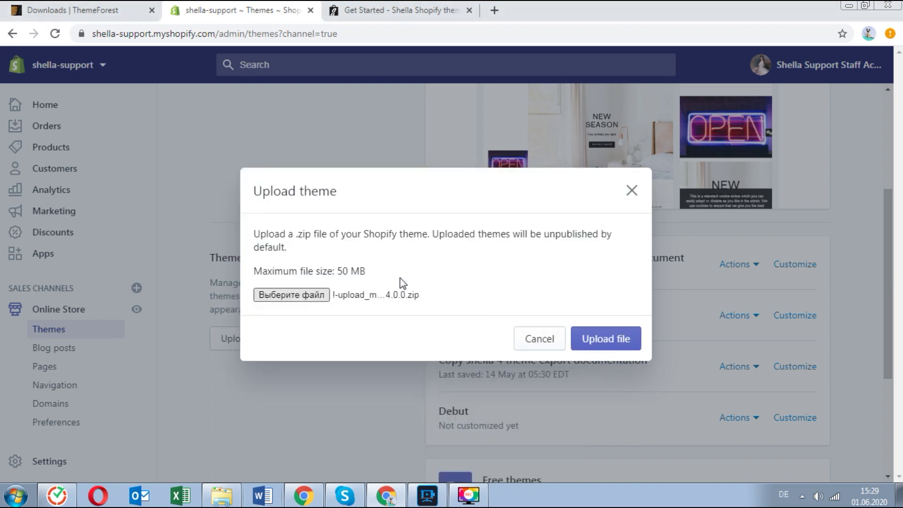
pyautogui.click(625, 342)
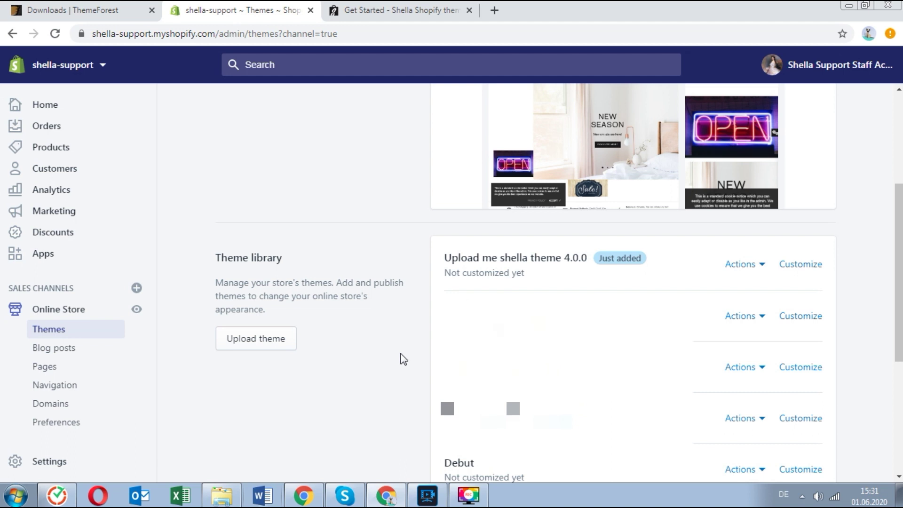
# Step: Publish the uploaded Shella 4.0.0 theme as the live theme
pyautogui.click(760, 276)
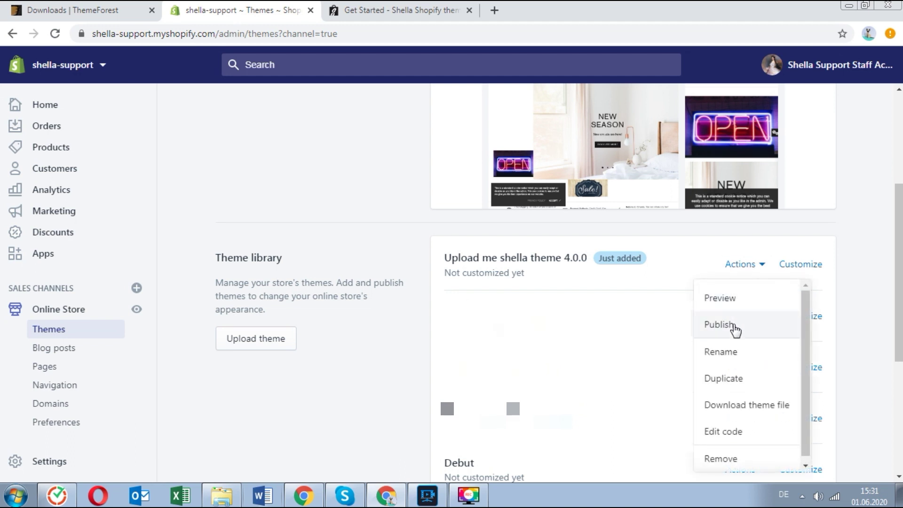
pyautogui.click(720, 325)
pyautogui.click(614, 396)
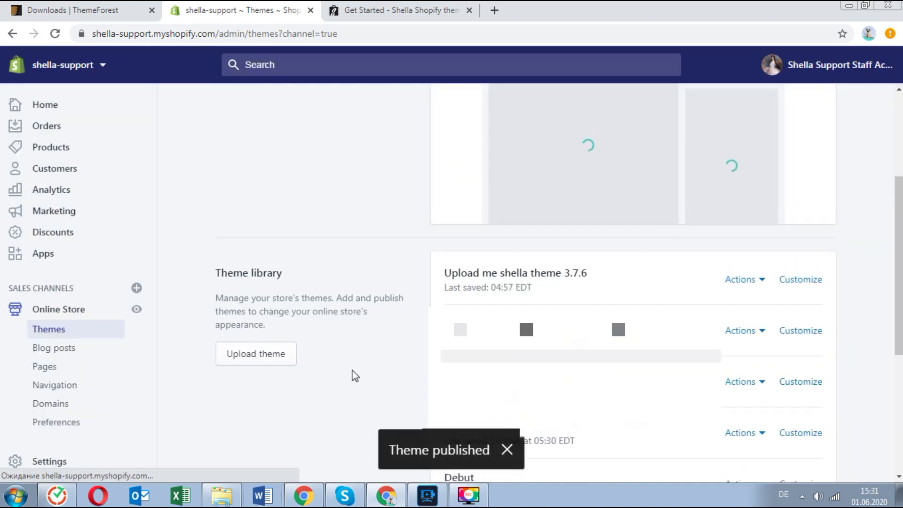
# Step: Follow the documentation's Install ExIm app link and choose Add app on its store page
pyautogui.click(386, 10)
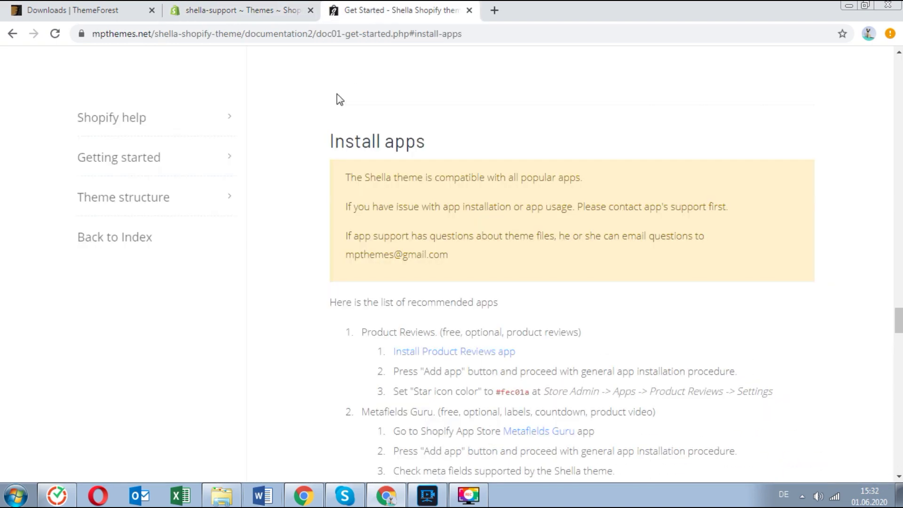
pyautogui.moveTo(427, 143); pyautogui.dragTo(444, 149)
pyautogui.scroll(-7, 444, 150)
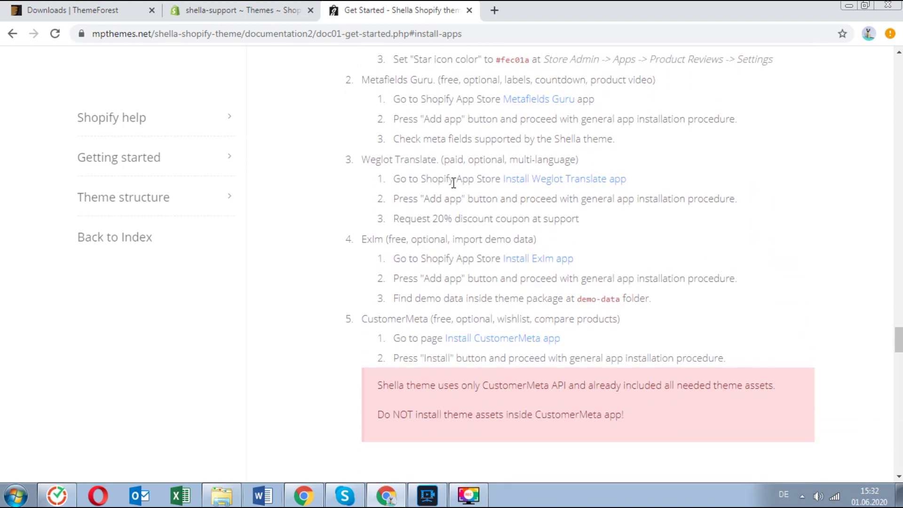
pyautogui.click(521, 262)
pyautogui.click(229, 359)
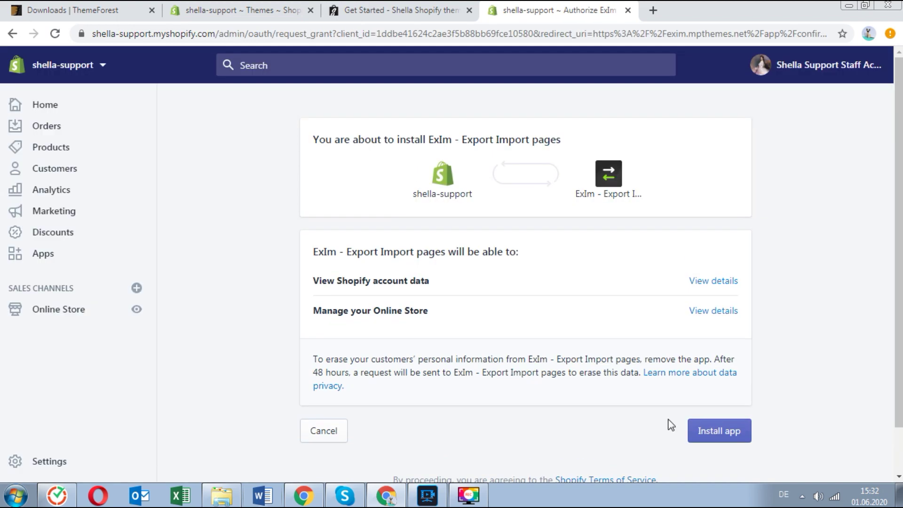
# Step: Install ExIm and import pages-shella-demo.myshopify.com.zip from demo-data > shella-demo
pyautogui.click(730, 432)
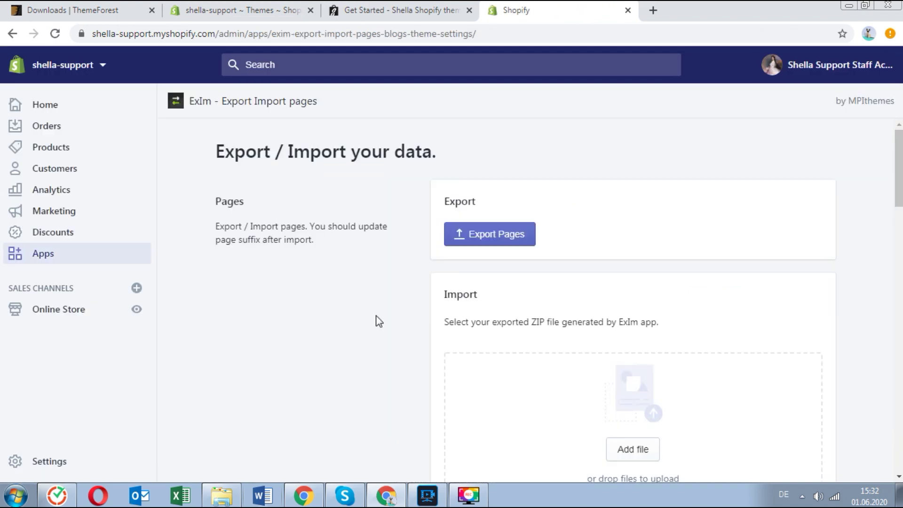
pyautogui.scroll(-3, 379, 322)
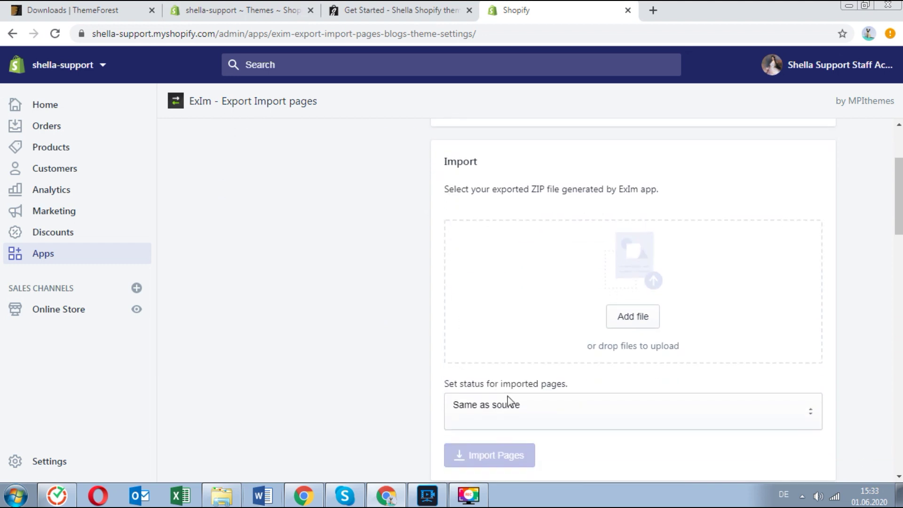
pyautogui.click(638, 323)
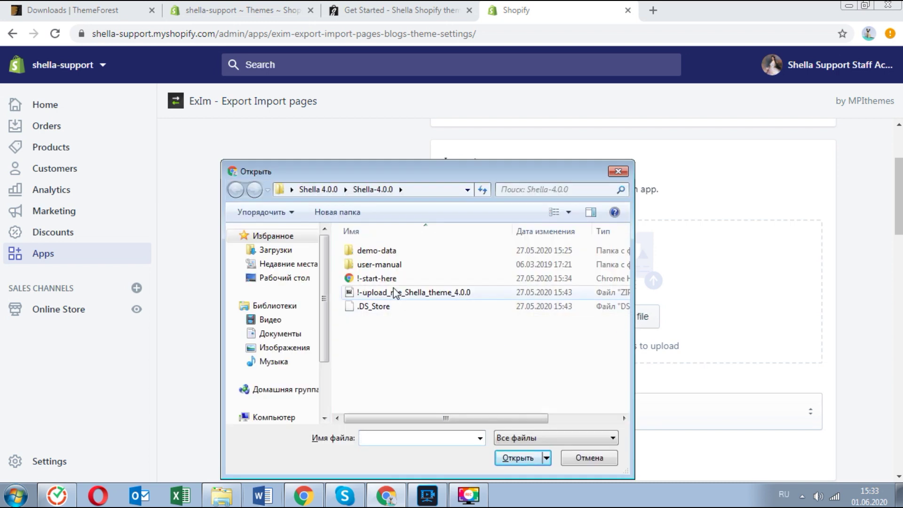
pyautogui.doubleClick(416, 254)
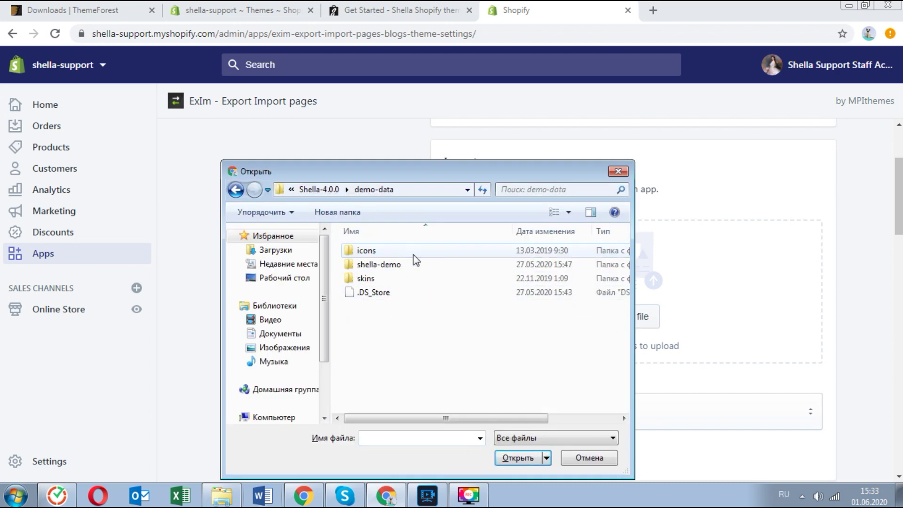
pyautogui.doubleClick(411, 267)
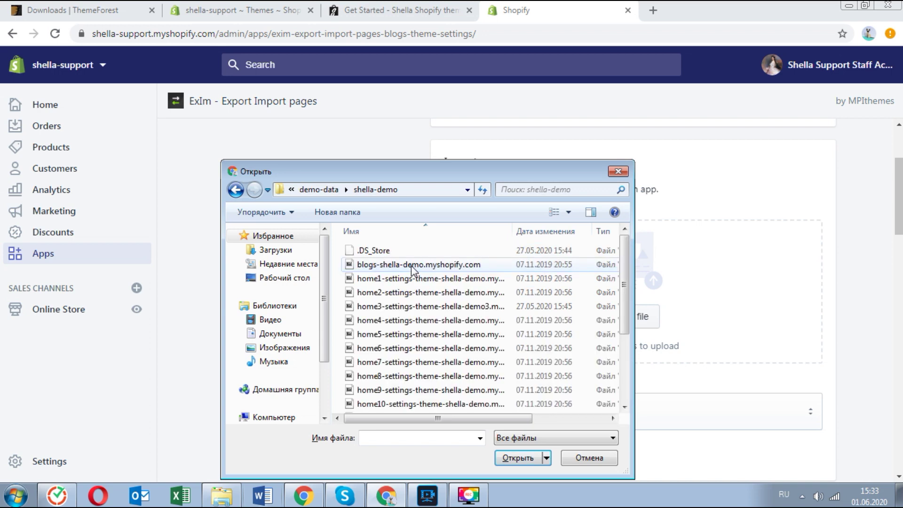
pyautogui.moveTo(625, 278); pyautogui.dragTo(637, 364)
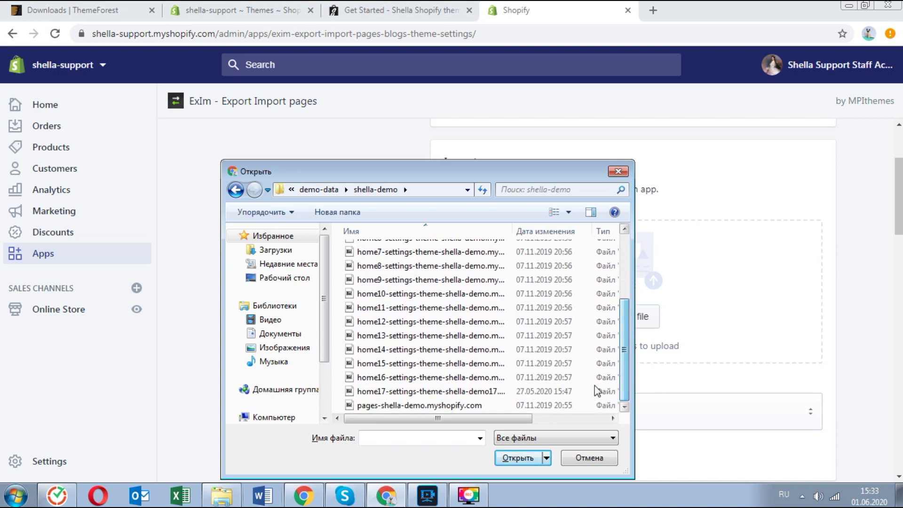
pyautogui.click(501, 404)
pyautogui.click(517, 464)
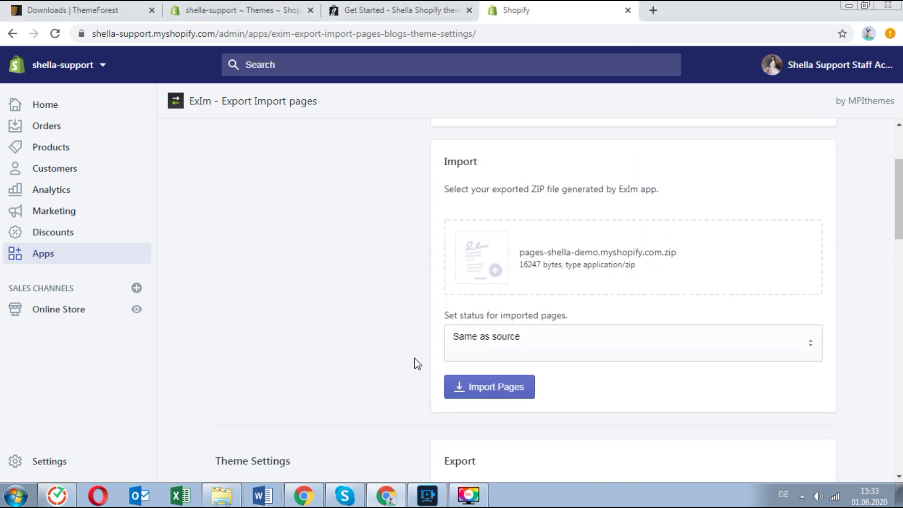
pyautogui.click(479, 386)
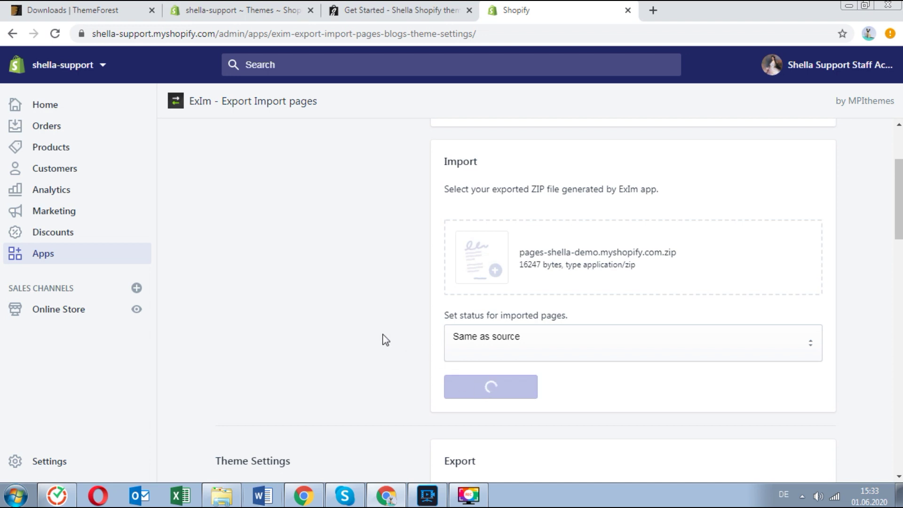
pyautogui.scroll(-10, 365, 320)
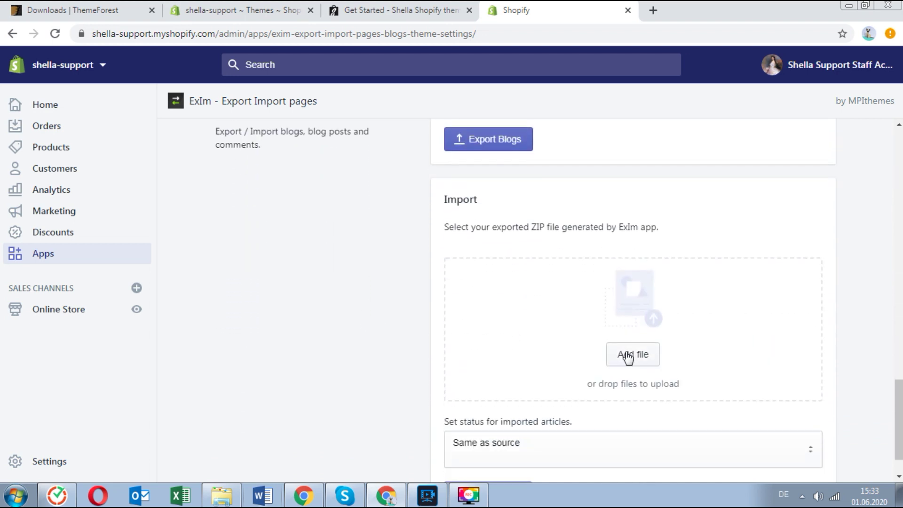
# Step: Load blogs-shella-demo.myshopify.com into ExIm's Blogs Import and import it
pyautogui.click(629, 357)
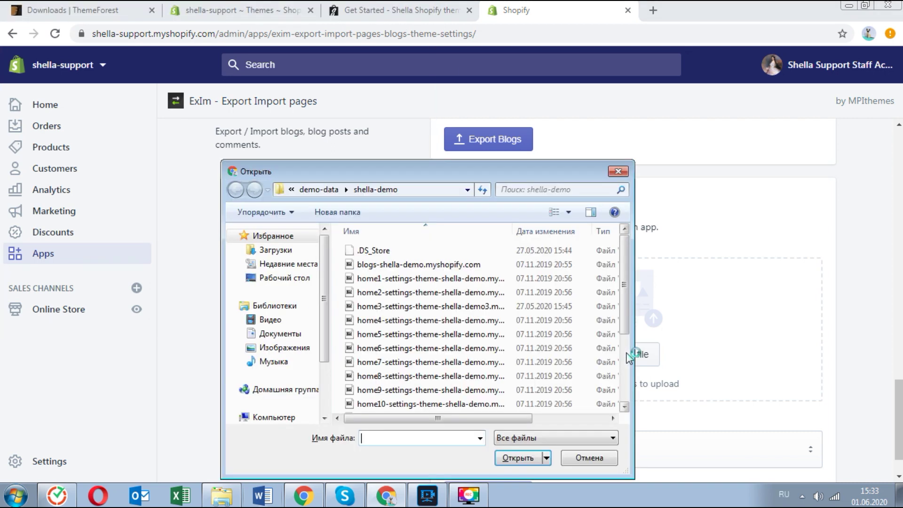
pyautogui.click(462, 265)
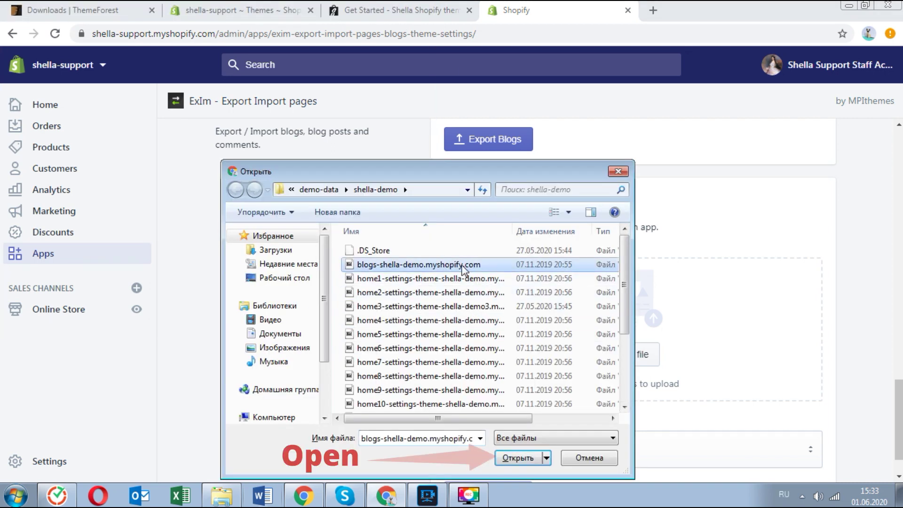
pyautogui.click(512, 455)
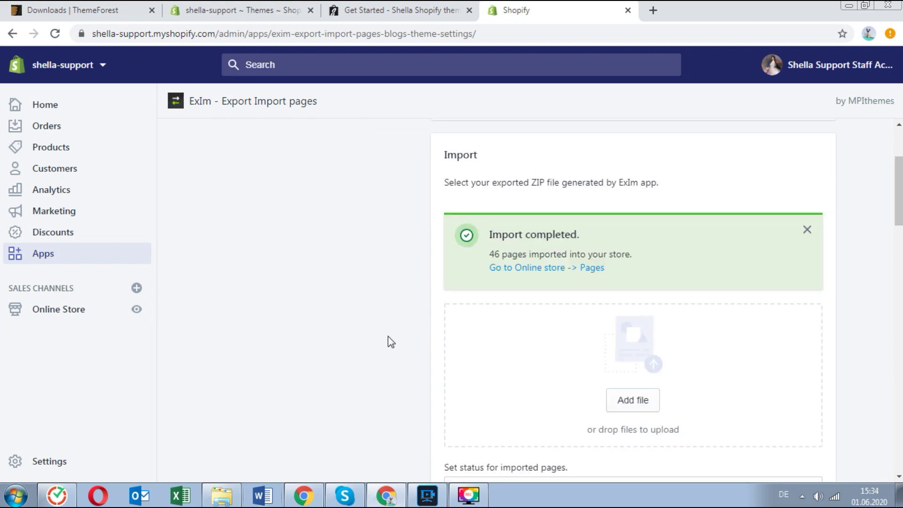
pyautogui.scroll(-6, 391, 342)
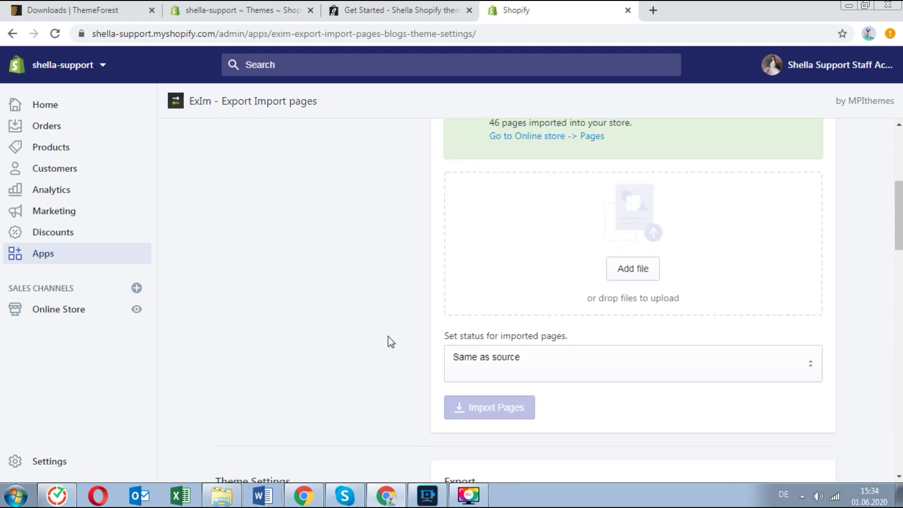
pyautogui.scroll(-18, 390, 342)
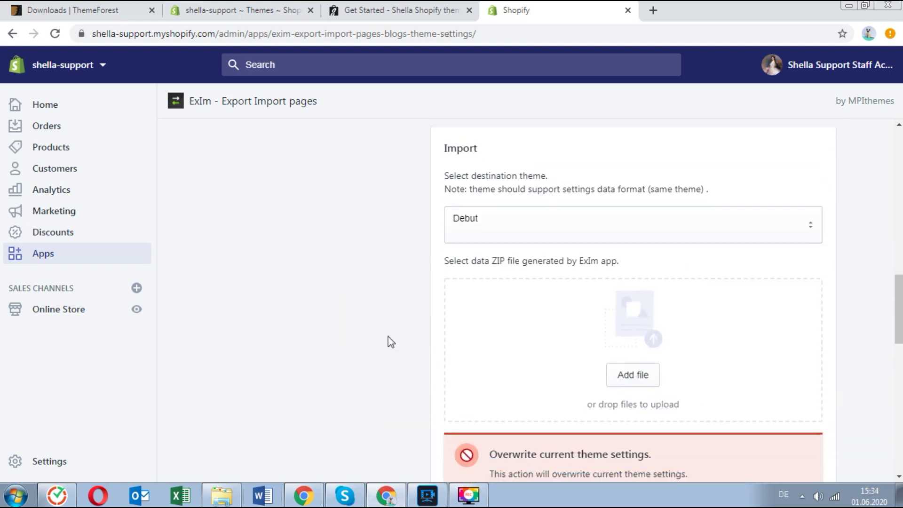
pyautogui.scroll(-2, 389, 338)
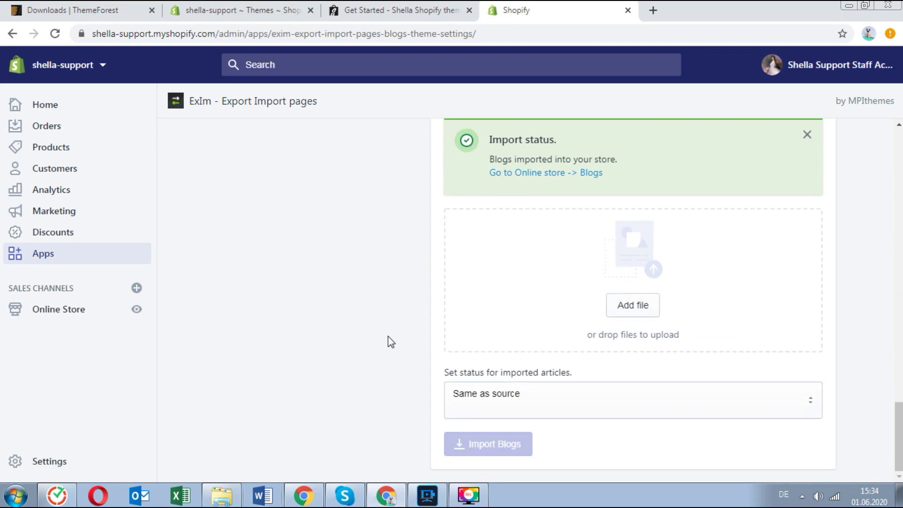
pyautogui.scroll(3, 389, 338)
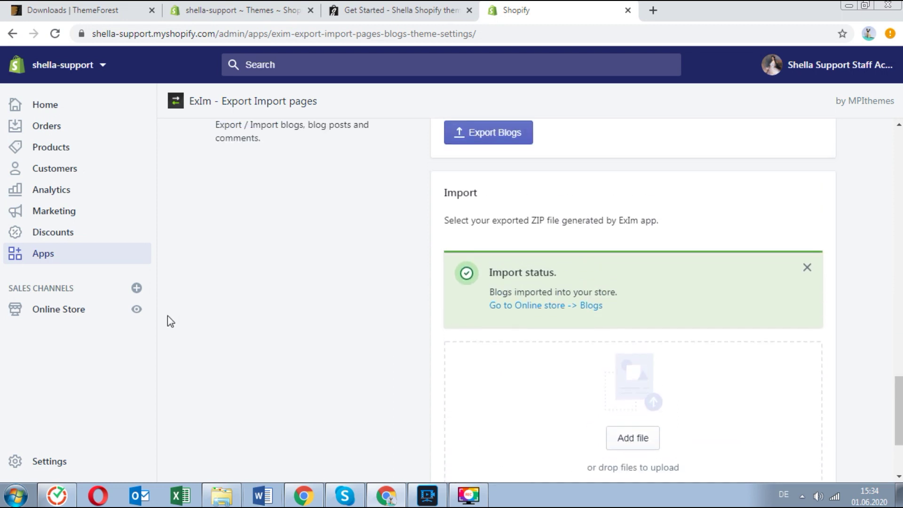
# Step: Scroll through Online Store > Blog posts to check the imported demo posts
pyautogui.click(70, 315)
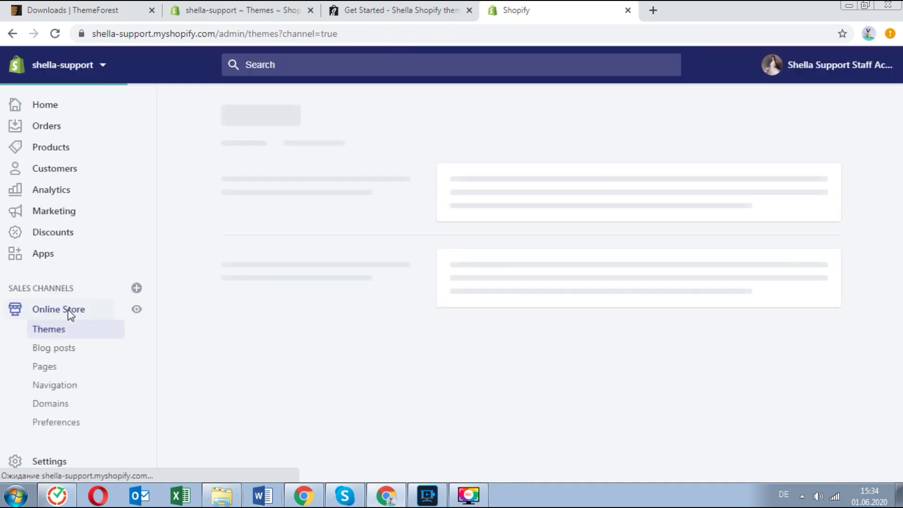
pyautogui.click(70, 351)
pyautogui.scroll(-2, 407, 326)
pyautogui.scroll(-10, 407, 325)
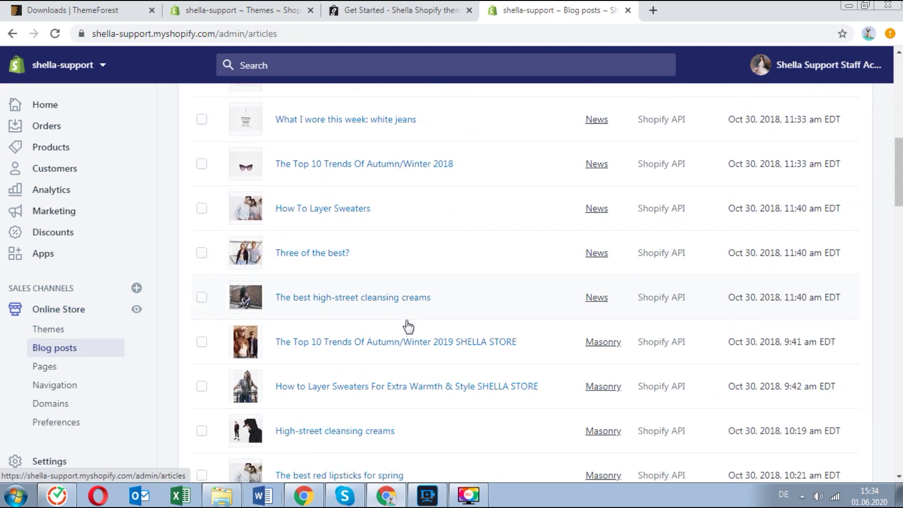
pyautogui.scroll(-10, 407, 326)
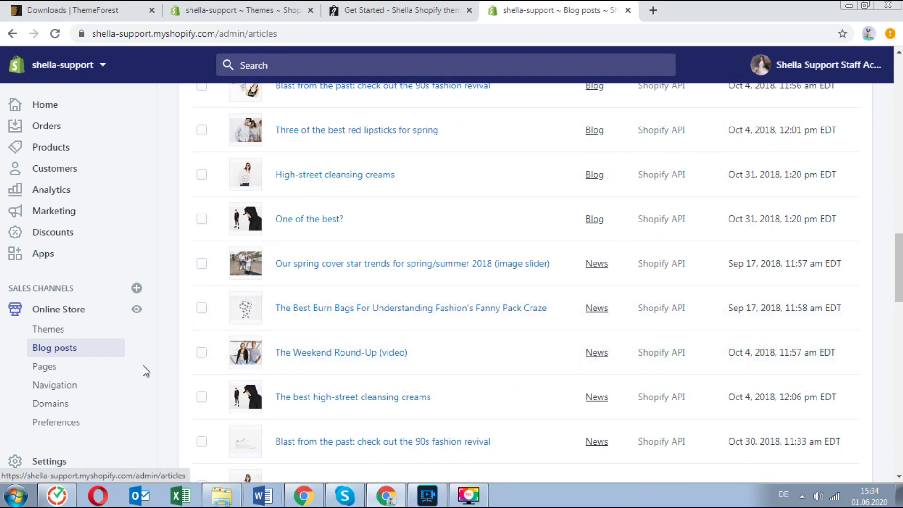
# Step: Check the Pages list for the imported About Our Store, Contact and Cookie Policy pages
pyautogui.click(68, 373)
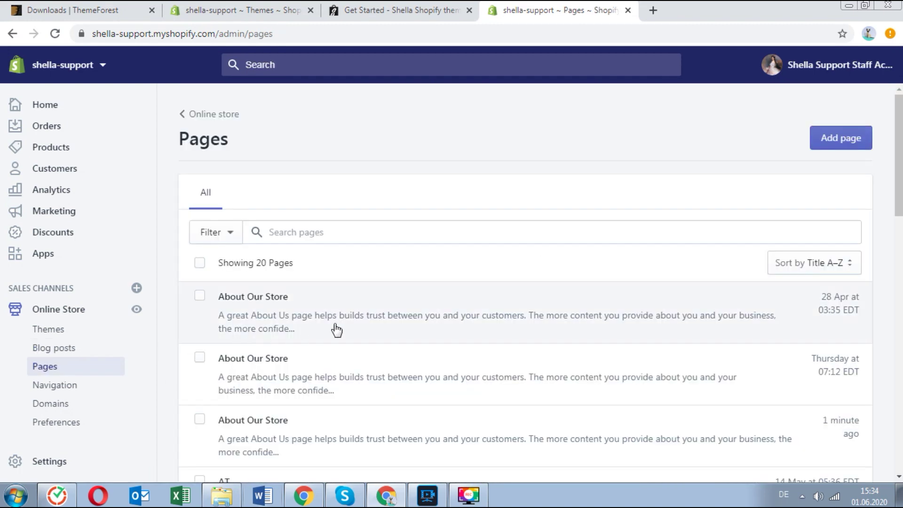
pyautogui.scroll(-8, 334, 330)
pyautogui.scroll(-10, 336, 329)
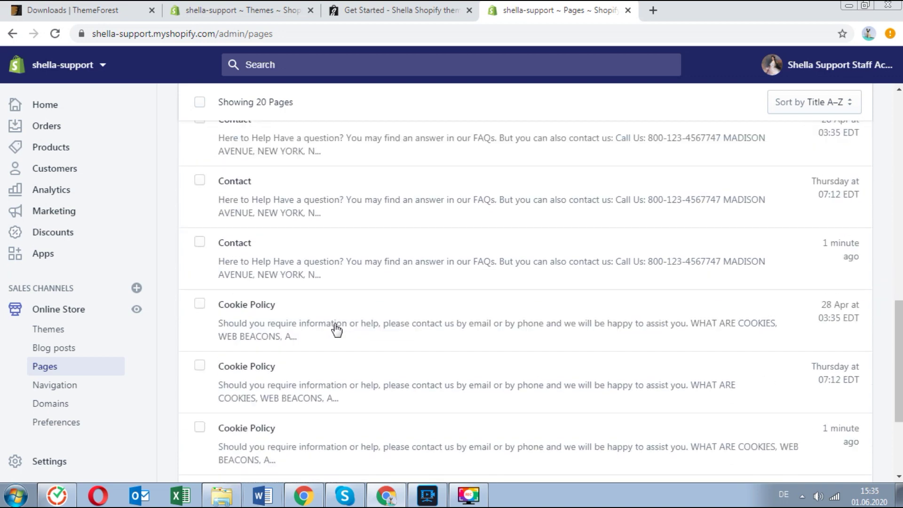
pyautogui.click(103, 369)
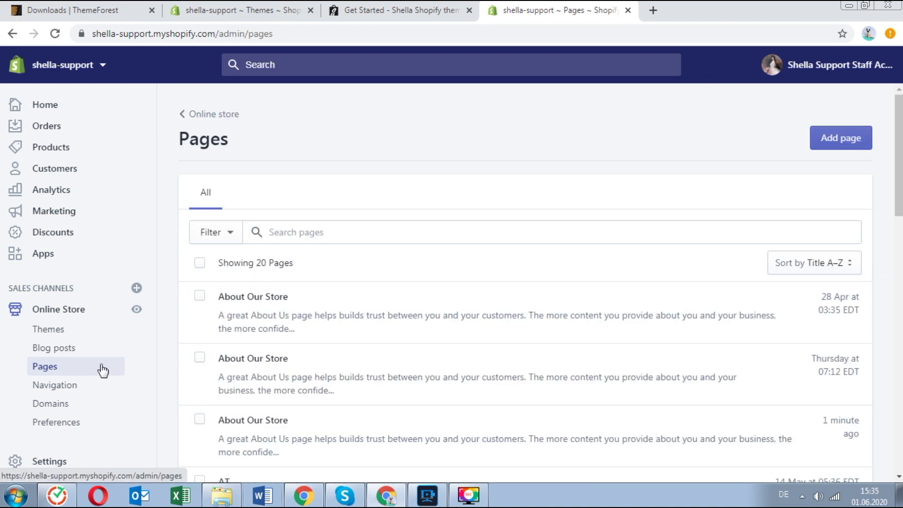
pyautogui.click(73, 258)
# Step: In ExIm, set the destination theme to Upload me shella theme 4.0.0
pyautogui.click(300, 277)
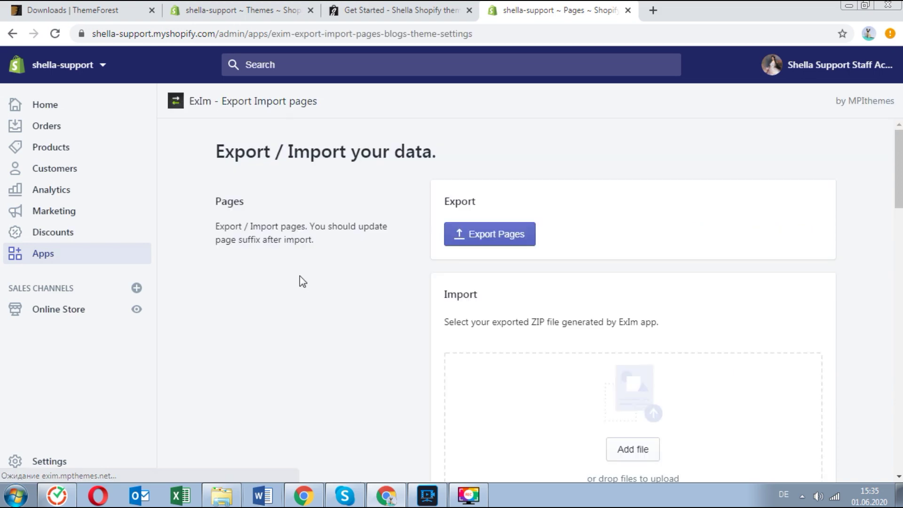
pyautogui.scroll(-9, 300, 277)
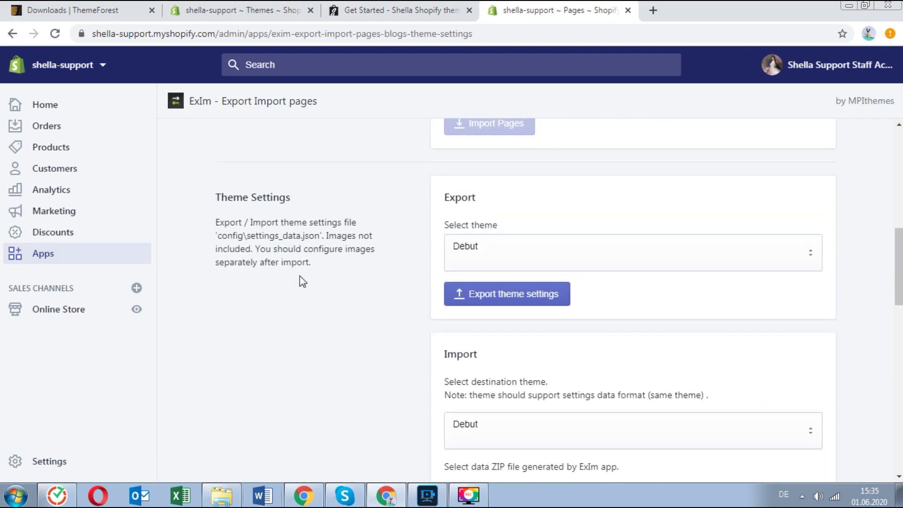
pyautogui.scroll(-4, 299, 276)
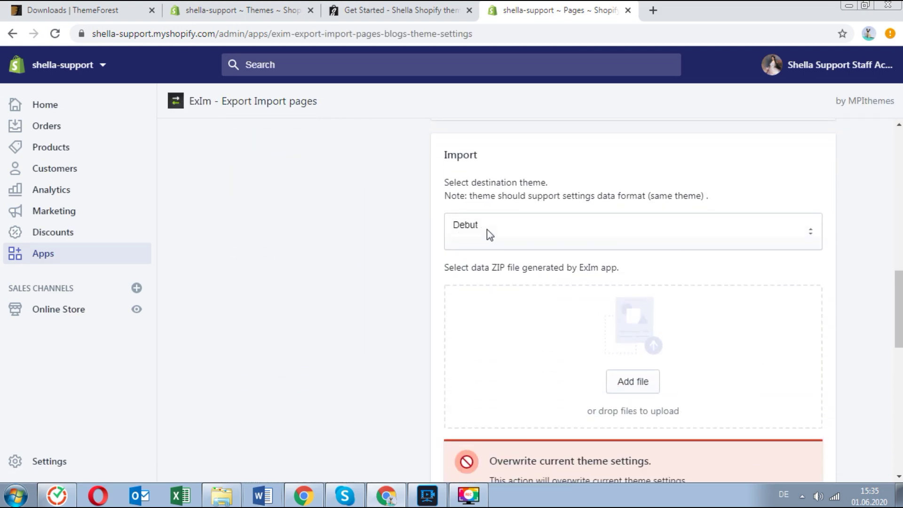
pyautogui.click(487, 229)
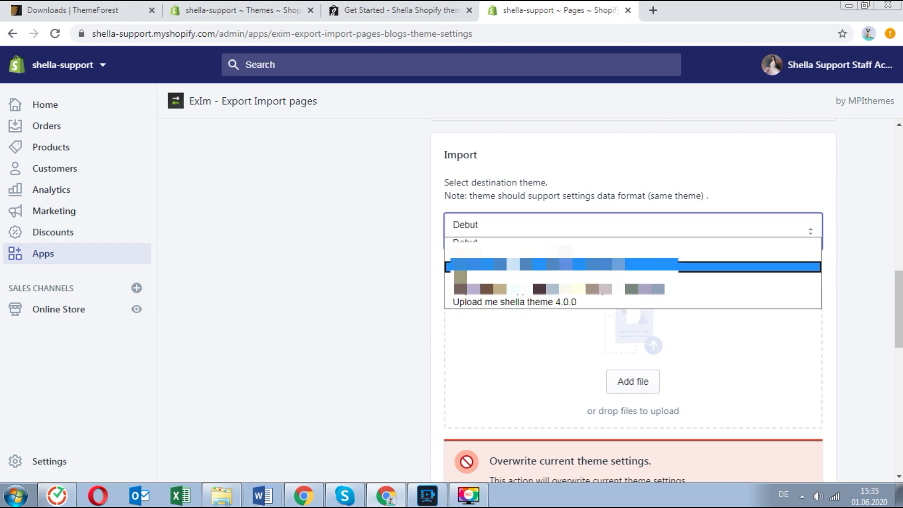
pyautogui.click(491, 303)
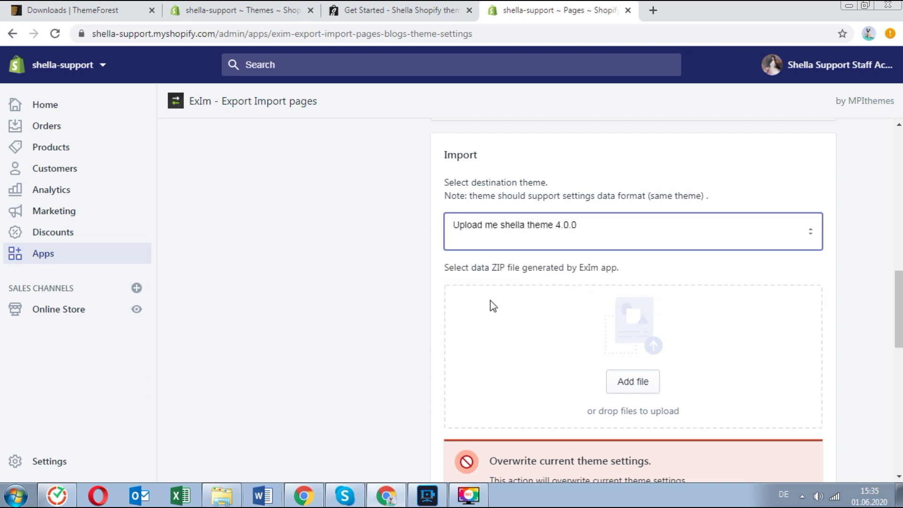
pyautogui.scroll(1, 401, 292)
pyautogui.scroll(2, 403, 292)
pyautogui.scroll(-3, 403, 293)
pyautogui.scroll(-5, 403, 293)
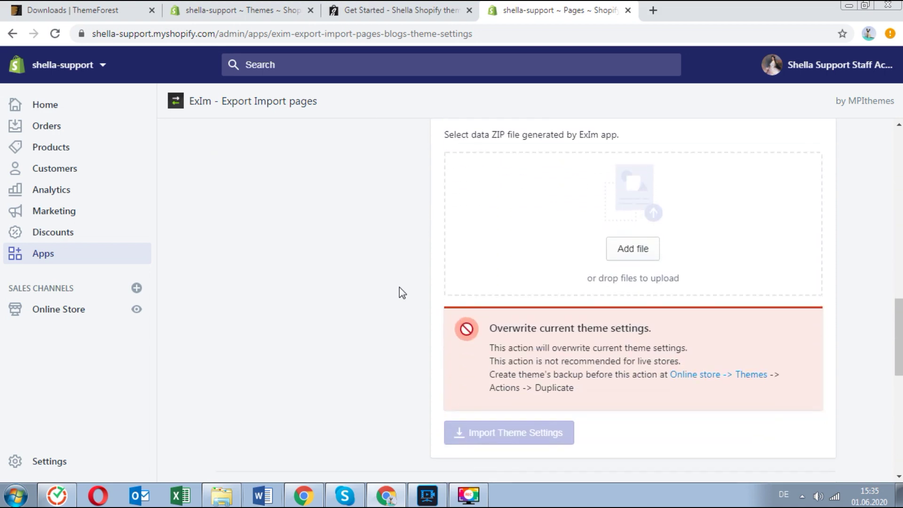
pyautogui.scroll(3, 402, 293)
# Step: Import theme settings from the home3-settings-theme-shella-demo3 zip
pyautogui.click(646, 251)
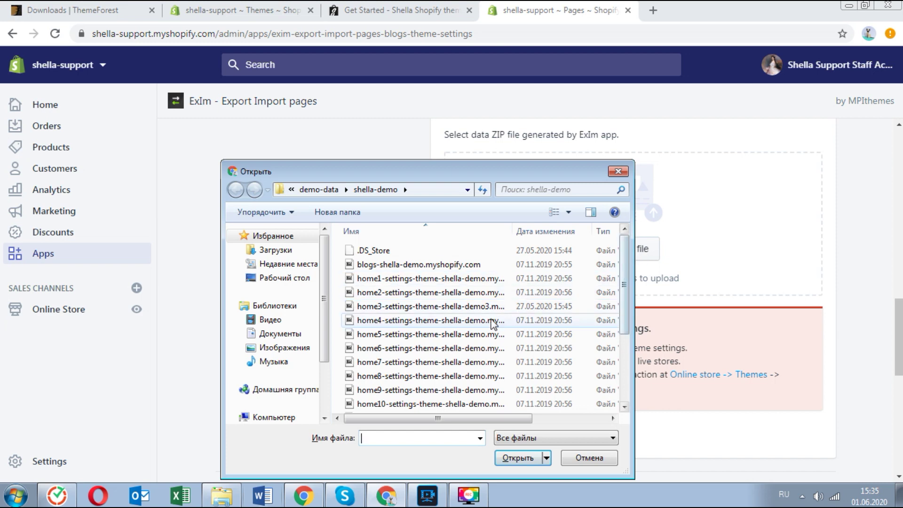
pyautogui.click(464, 307)
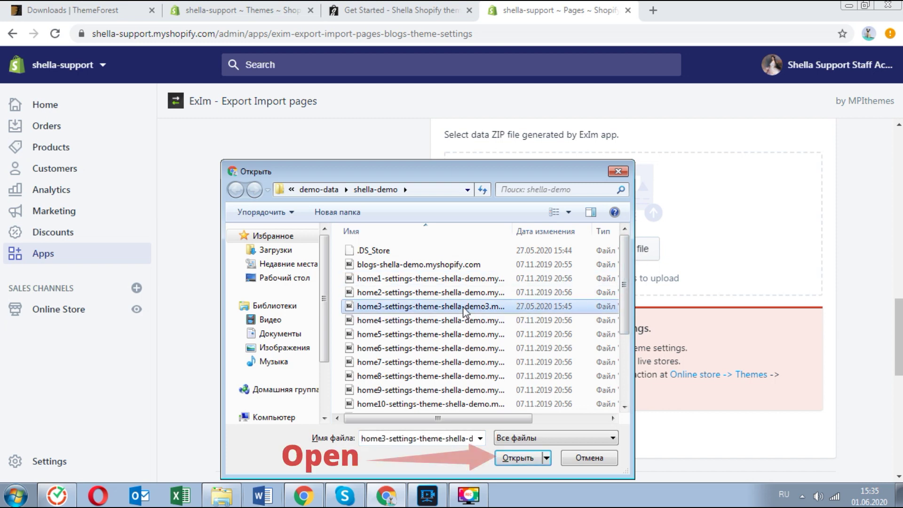
pyautogui.click(521, 456)
pyautogui.click(517, 363)
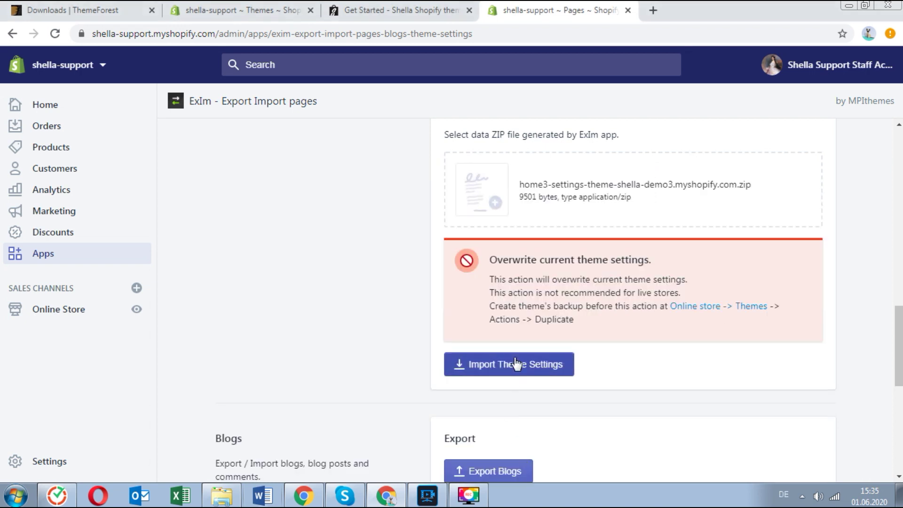
pyautogui.click(123, 309)
# Step: Preview the live Shella storefront and its Final Clearance slideshow after accepting cookies, then close it
pyautogui.click(137, 310)
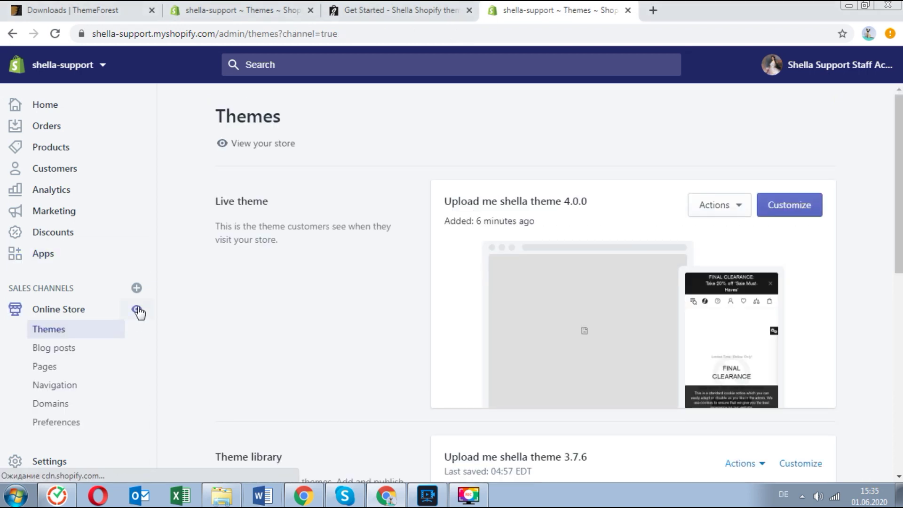
pyautogui.click(248, 452)
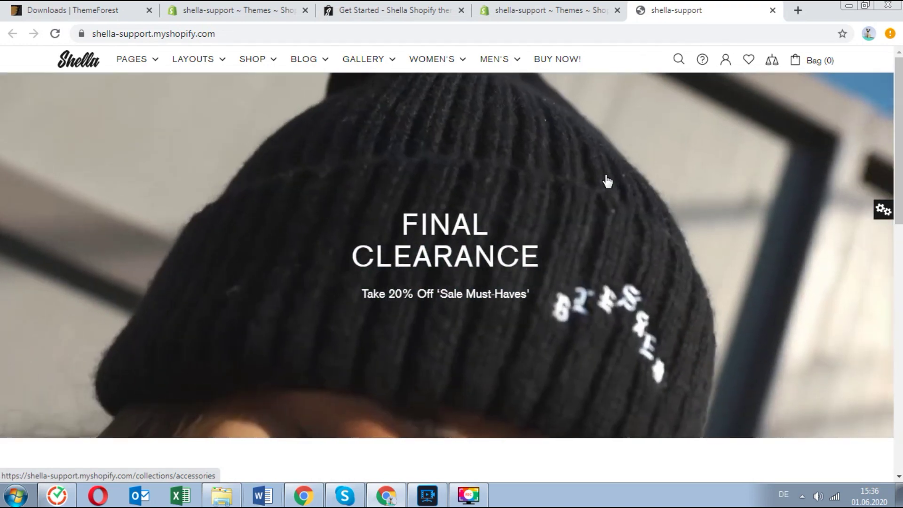
pyautogui.scroll(-4, 607, 182)
pyautogui.scroll(-3, 607, 181)
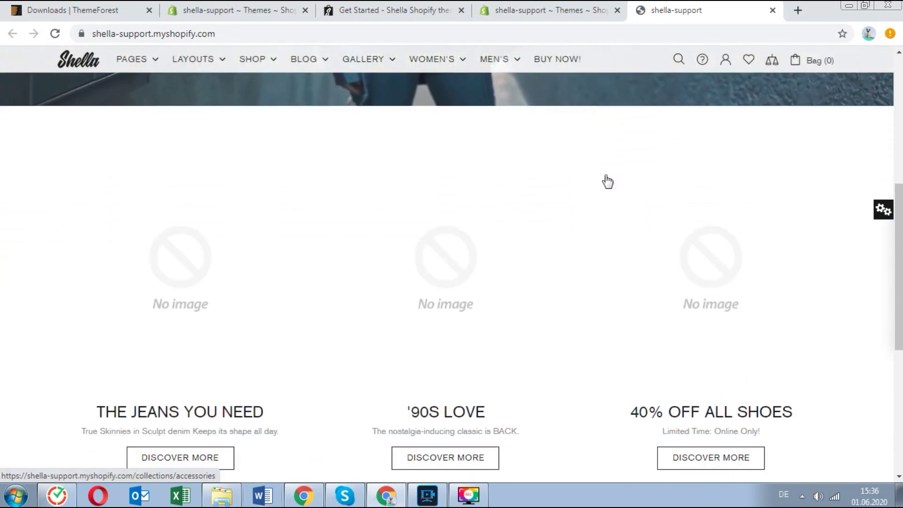
pyautogui.scroll(-4, 607, 181)
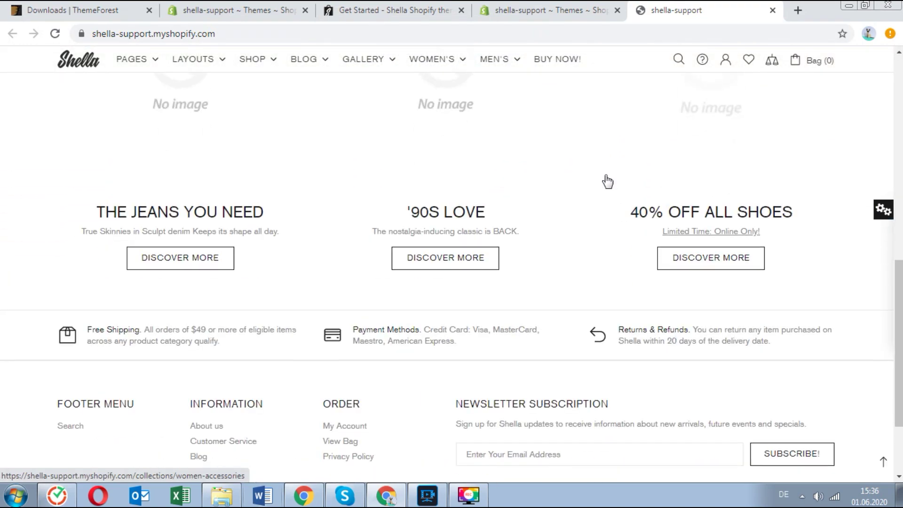
pyautogui.scroll(-3, 607, 181)
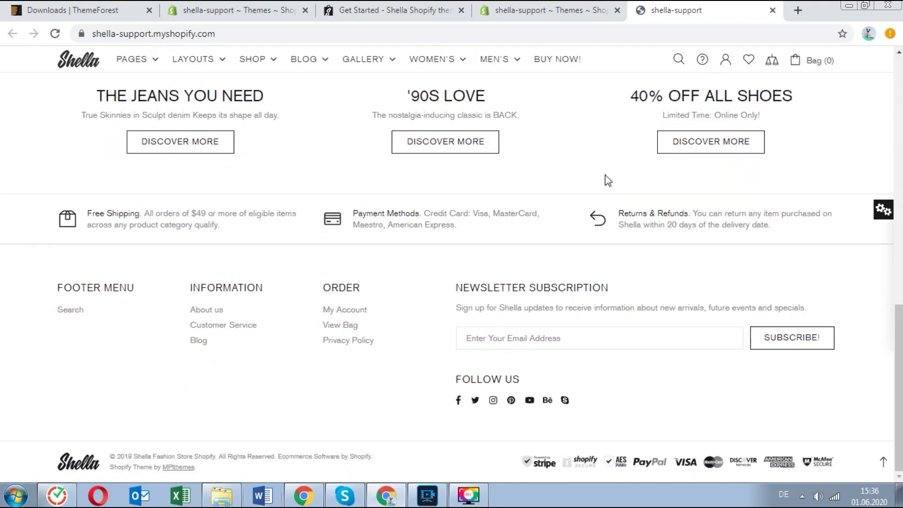
pyautogui.scroll(10, 607, 181)
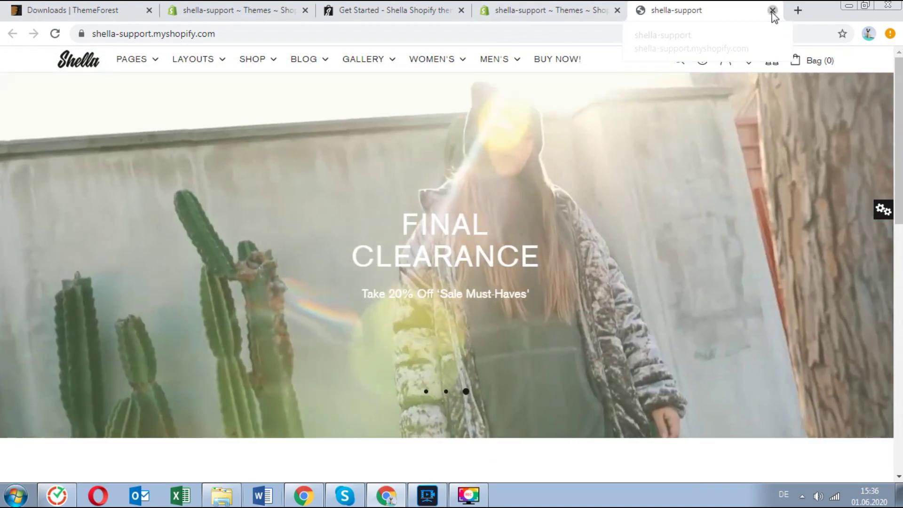
pyautogui.click(773, 11)
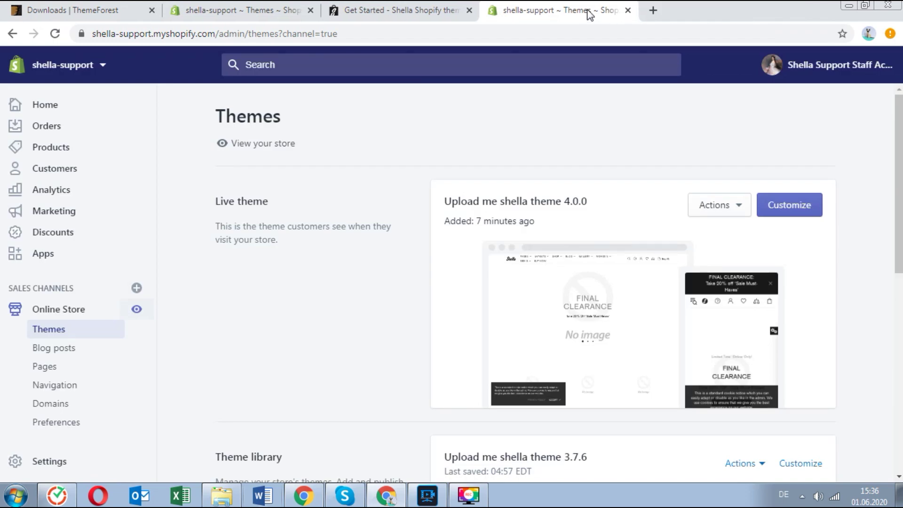
# Step: Open ExIm and choose Upload me shella theme 4.0.0 as the destination theme
pyautogui.click(86, 252)
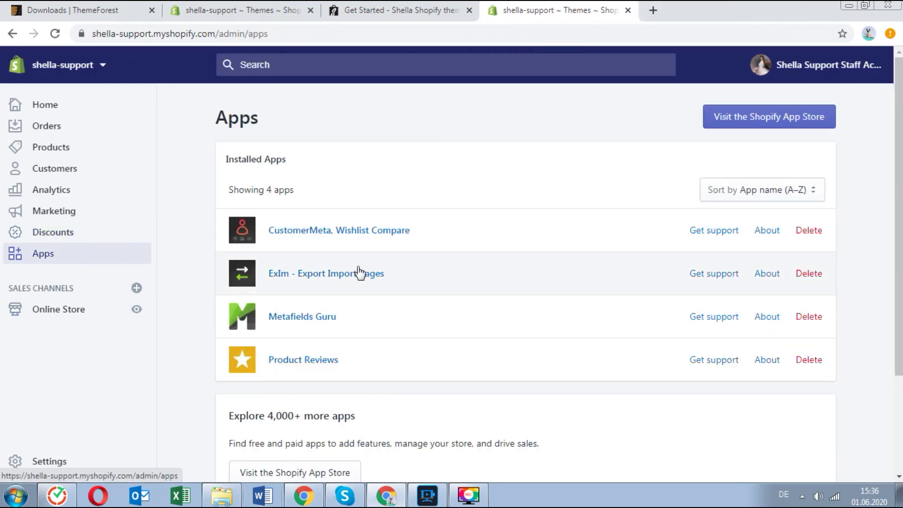
pyautogui.click(366, 275)
pyautogui.scroll(-8, 366, 275)
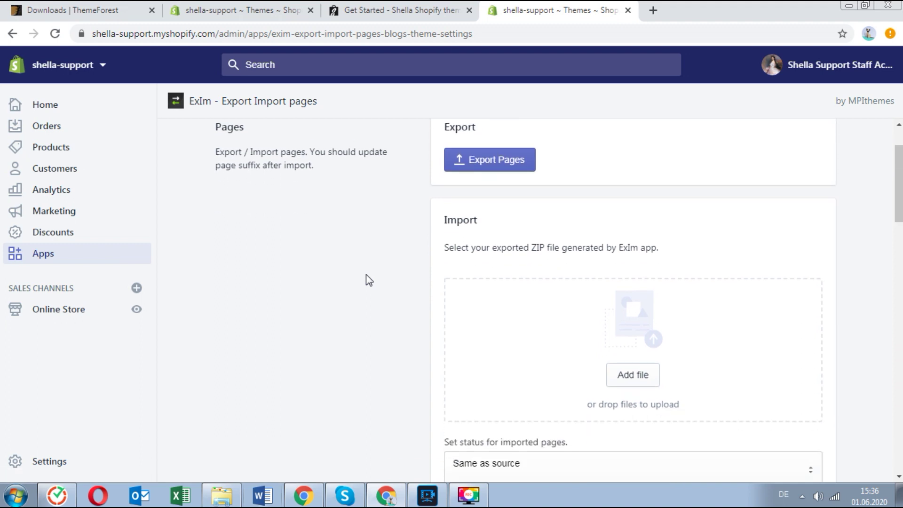
pyautogui.scroll(-7, 366, 274)
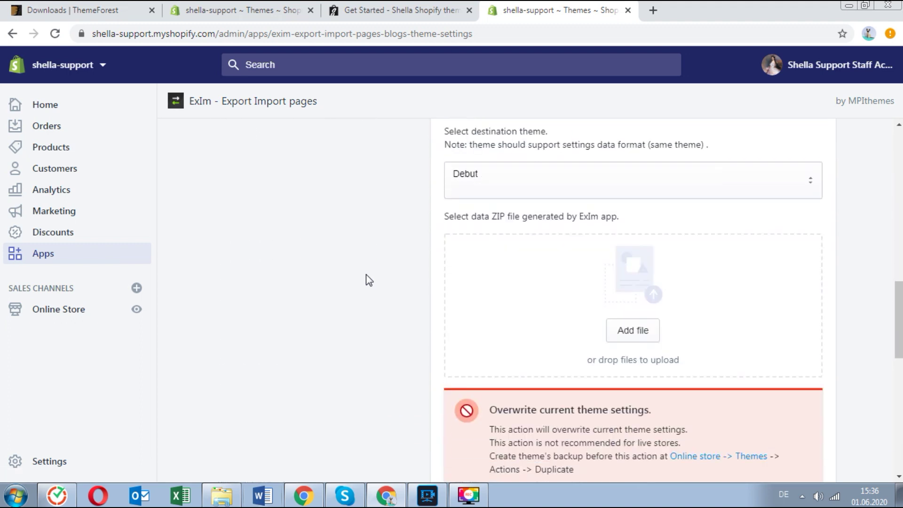
pyautogui.click(534, 171)
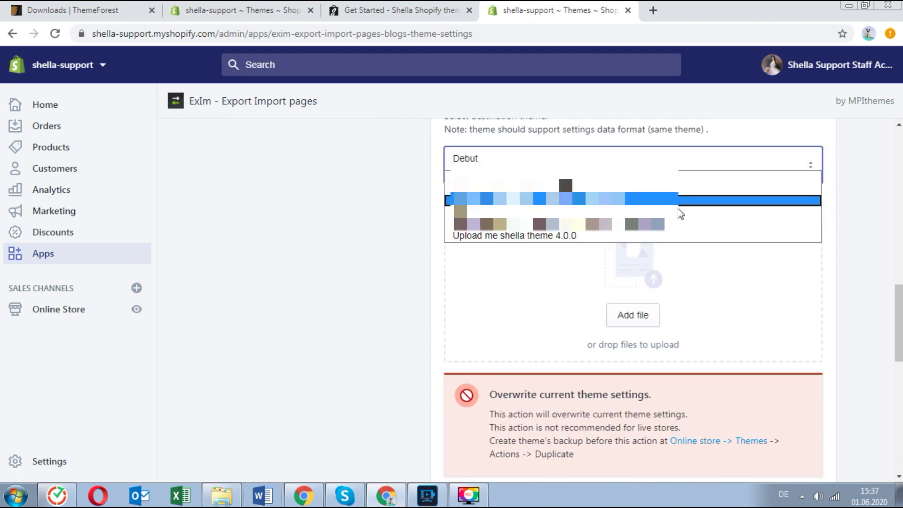
pyautogui.click(660, 237)
pyautogui.scroll(-4, 662, 242)
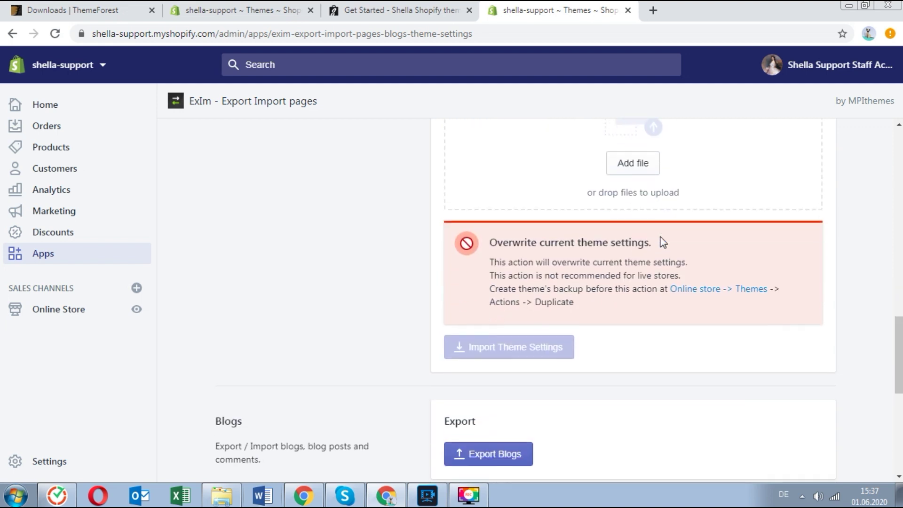
pyautogui.scroll(3, 665, 246)
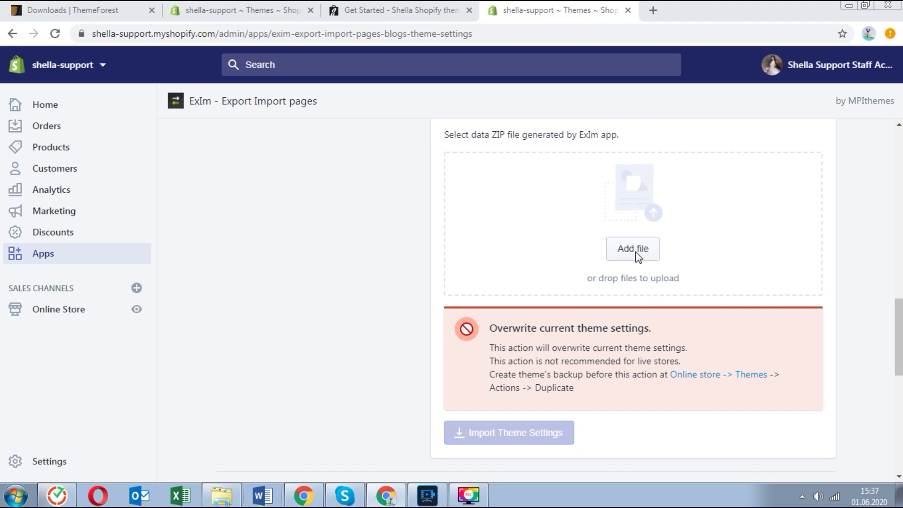
# Step: Import theme settings from home17-settings-theme-shella-demo17.myshopify.com.zip
pyautogui.moveTo(627, 266); pyautogui.dragTo(628, 329)
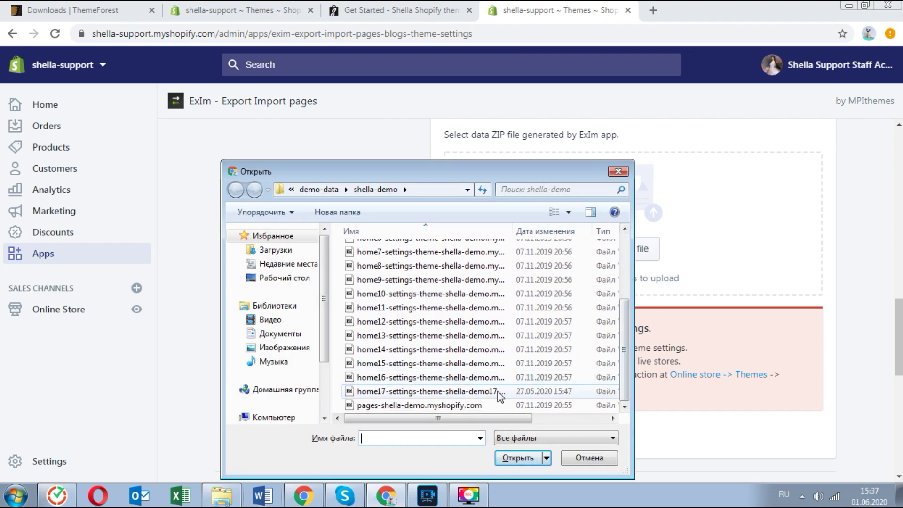
pyautogui.click(471, 391)
pyautogui.click(515, 458)
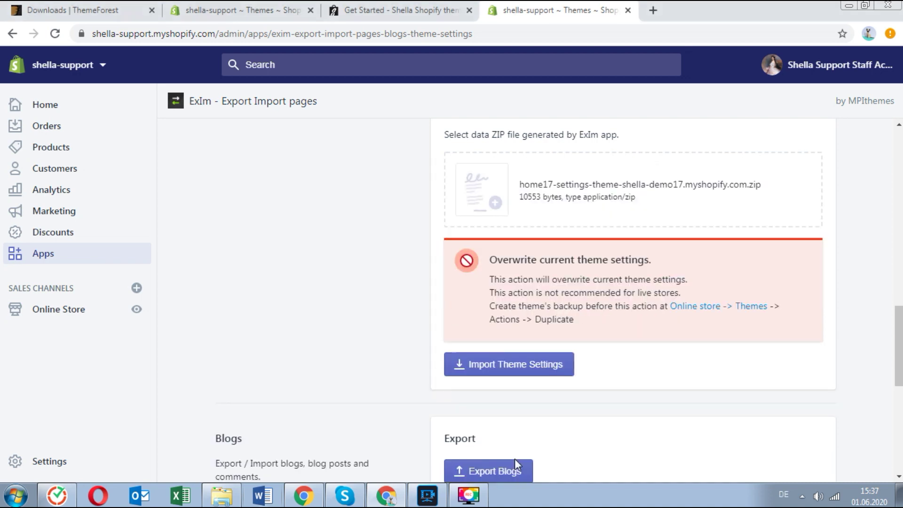
pyautogui.click(518, 369)
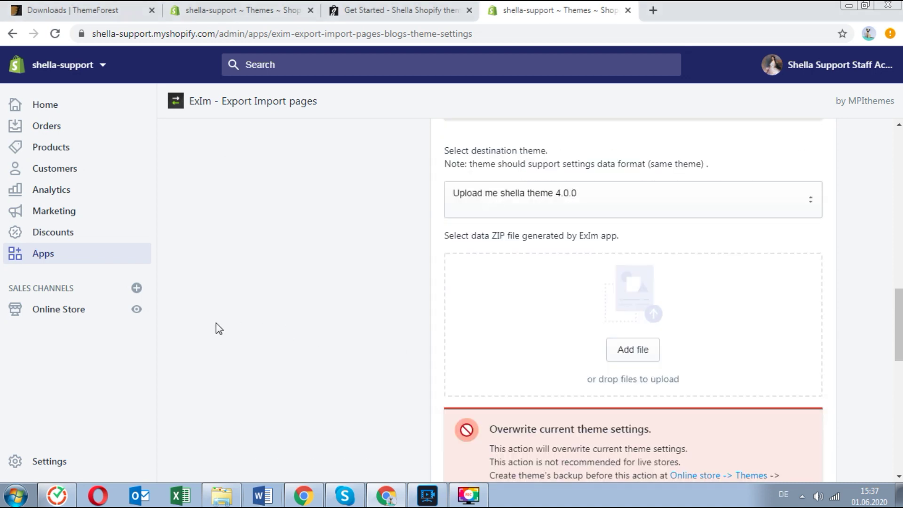
pyautogui.click(137, 309)
pyautogui.moveTo(176, 161)
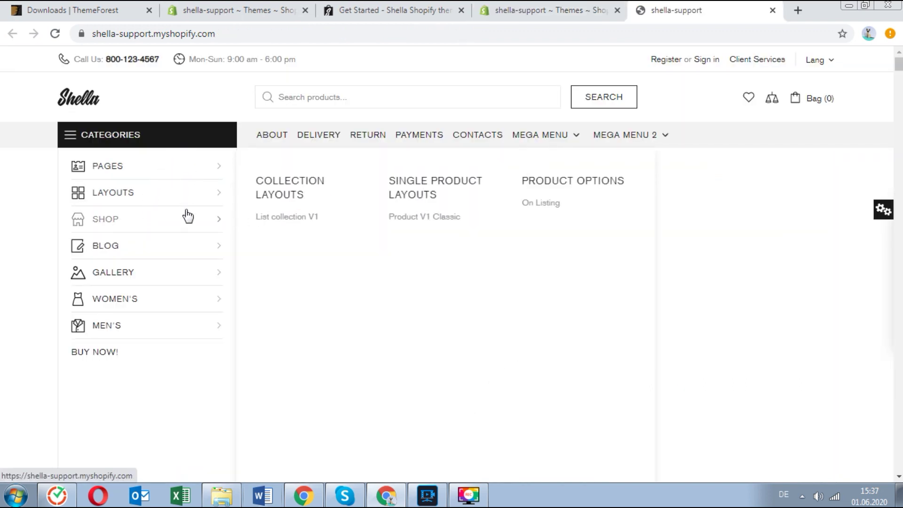
pyautogui.moveTo(187, 250)
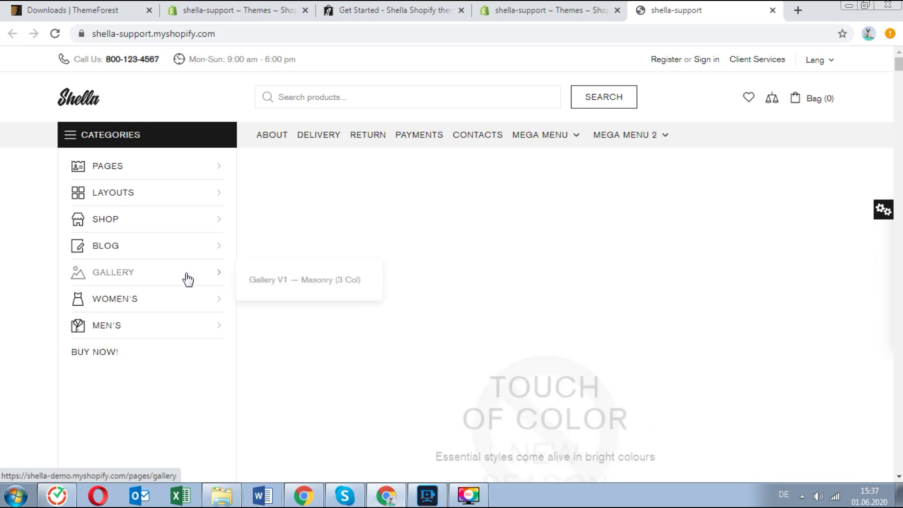
pyautogui.moveTo(188, 308)
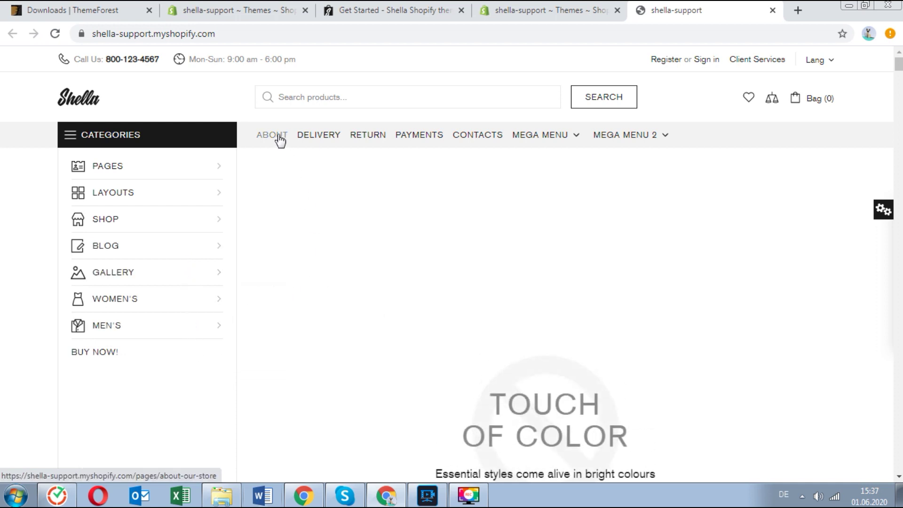
pyautogui.moveTo(563, 137)
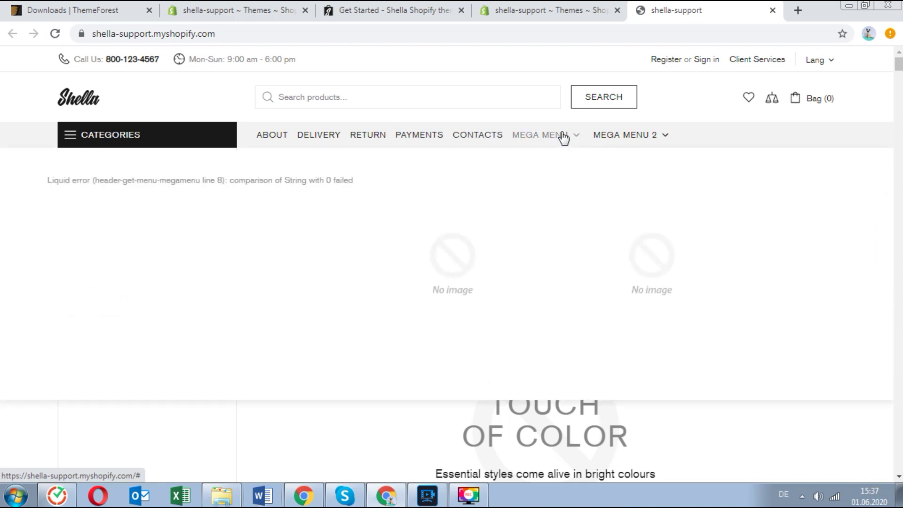
pyautogui.moveTo(645, 141)
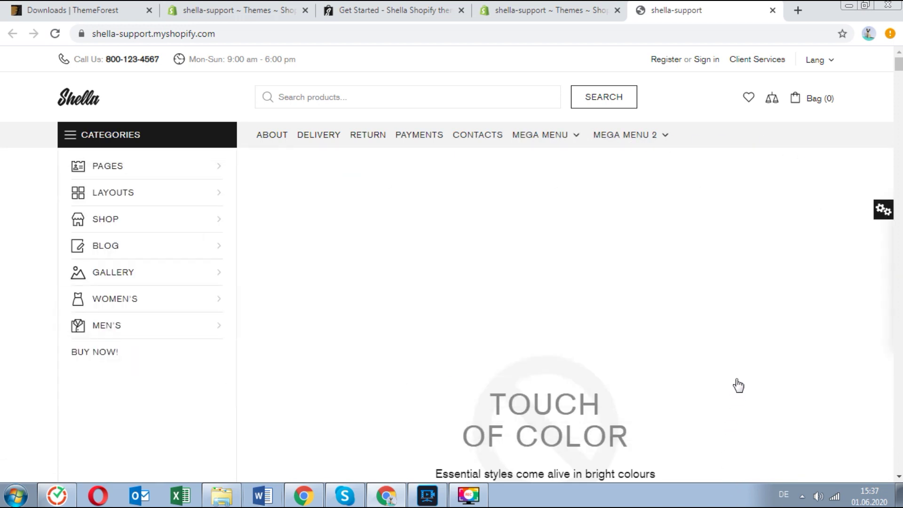
pyautogui.scroll(-7, 739, 386)
pyautogui.scroll(-8, 722, 323)
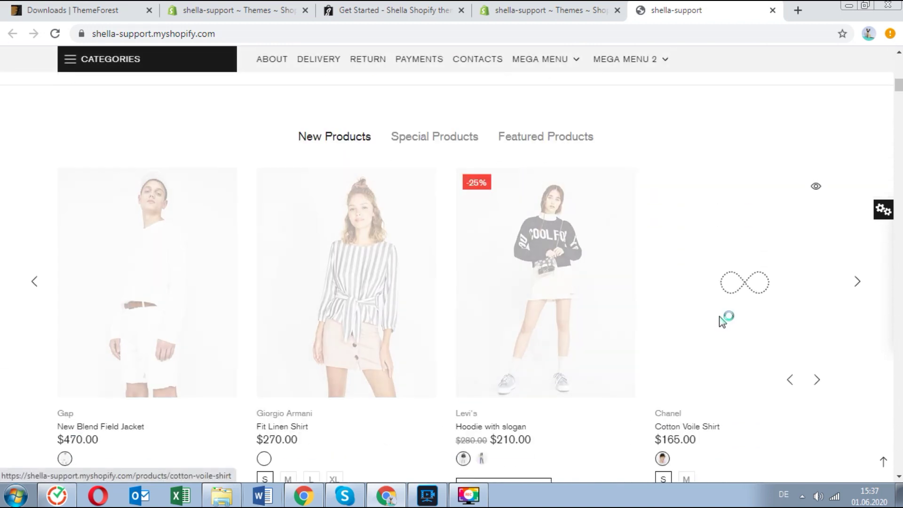
pyautogui.scroll(-8, 721, 318)
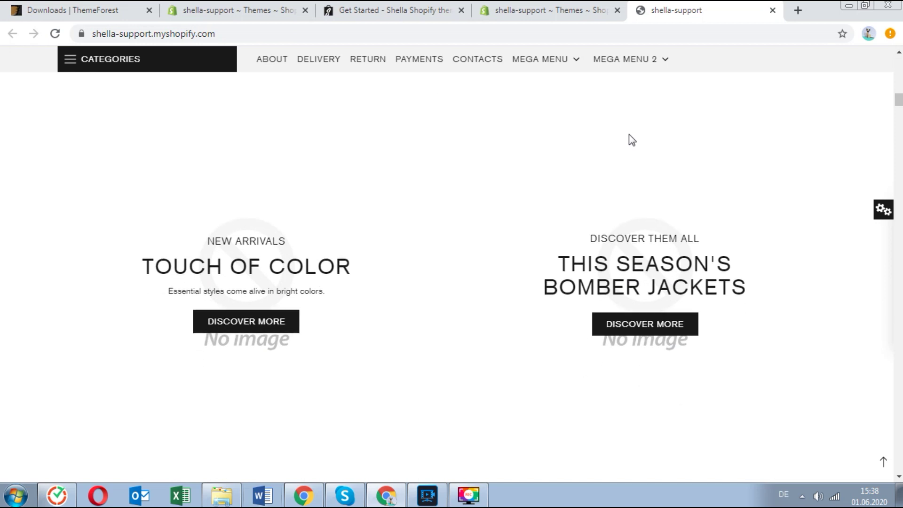
pyautogui.scroll(-7, 630, 135)
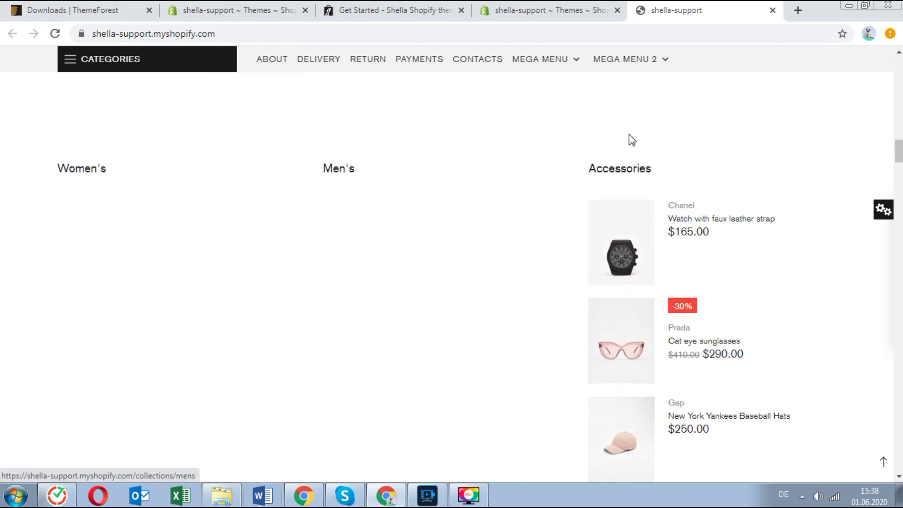
pyautogui.scroll(-7, 630, 135)
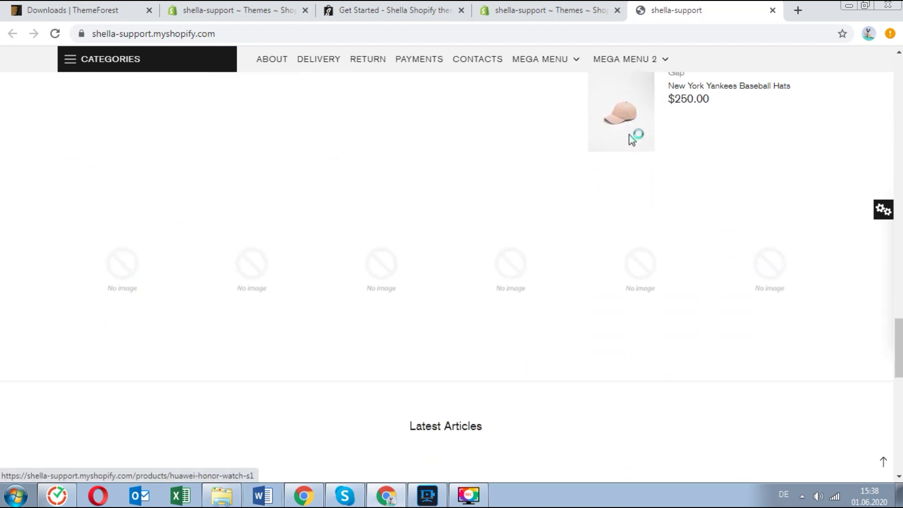
pyautogui.scroll(-5, 630, 135)
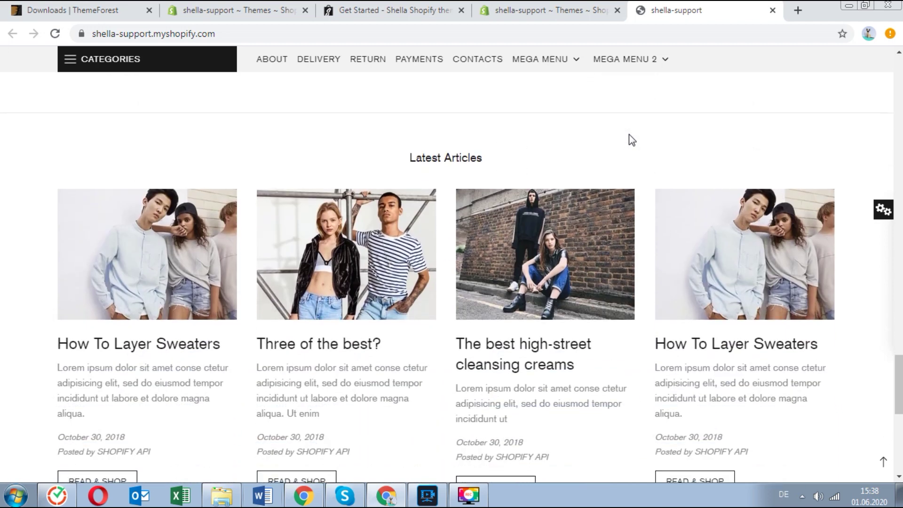
pyautogui.scroll(-7, 629, 135)
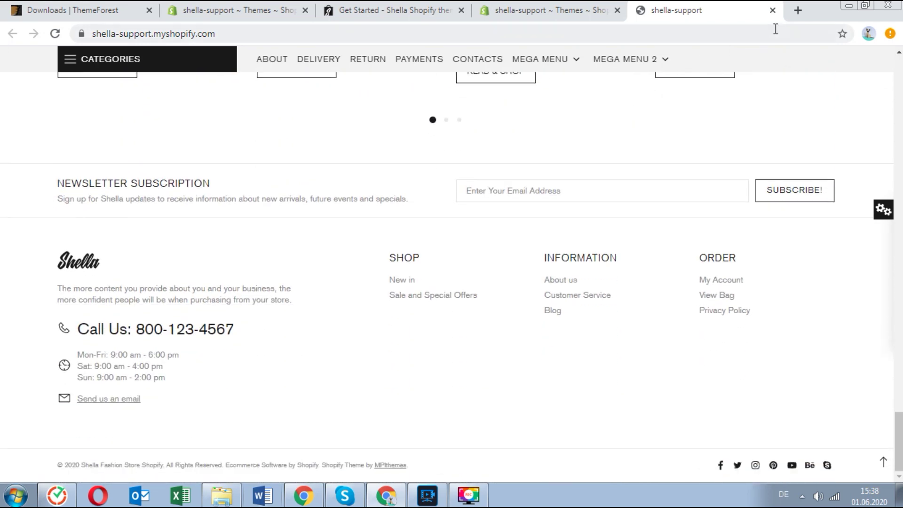
pyautogui.click(774, 10)
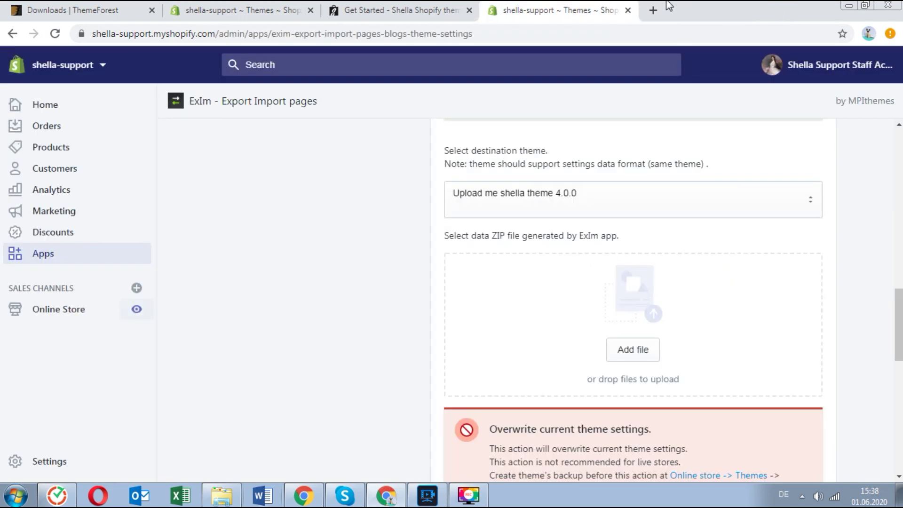
# Step: Open the live theme's License settings in the theme editor
pyautogui.click(75, 314)
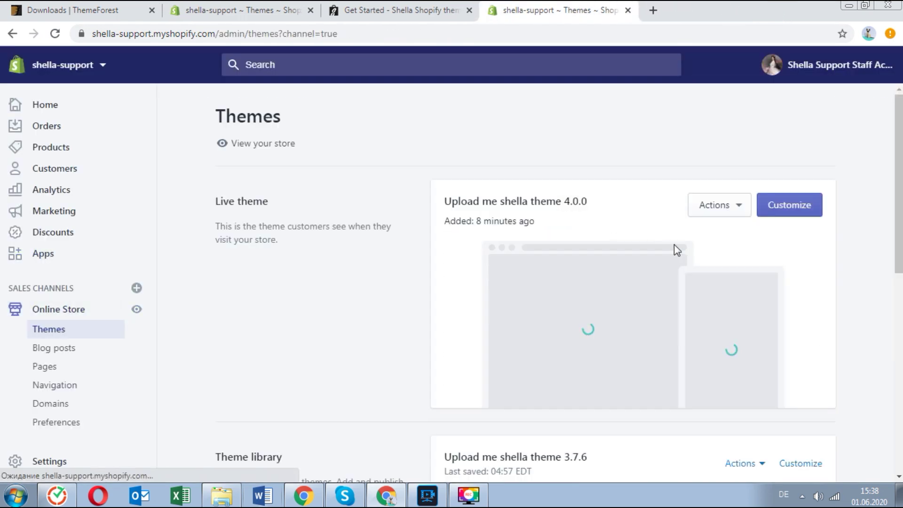
pyautogui.click(801, 217)
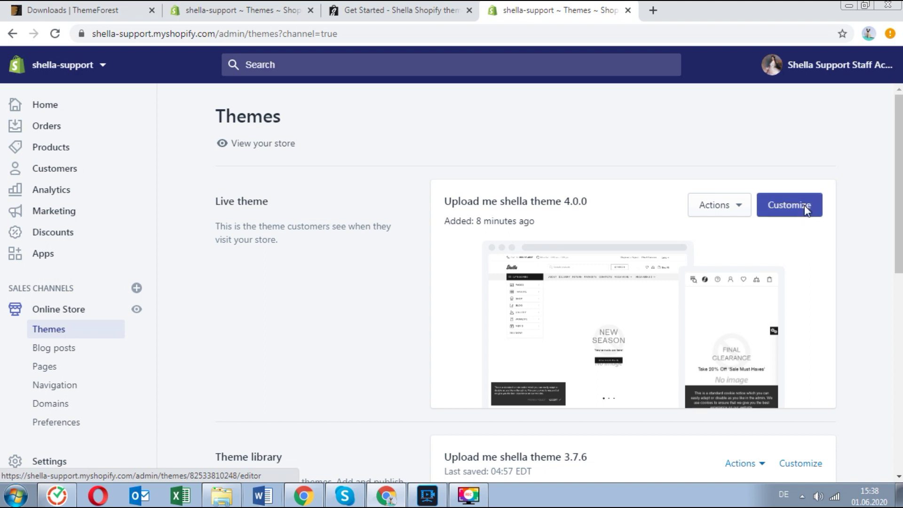
pyautogui.click(103, 187)
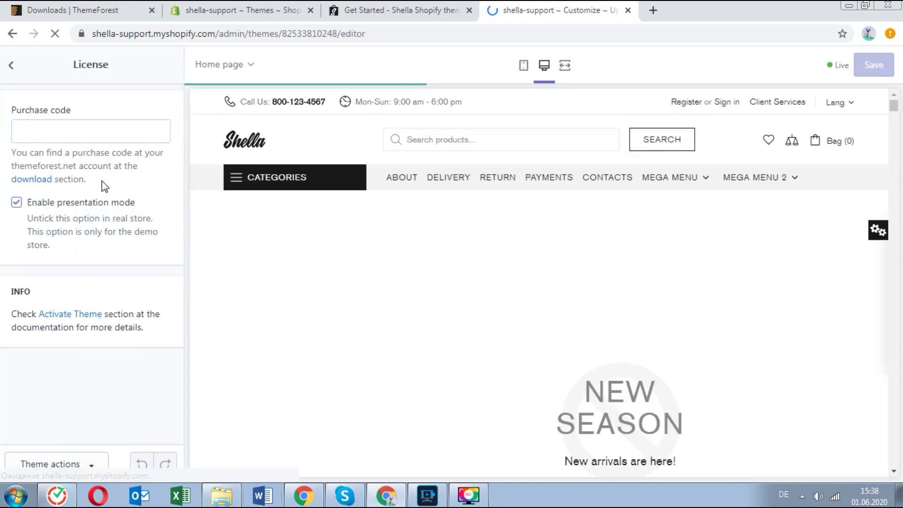
# Step: Paste the purchase code from the license certificate file into the License field and save
pyautogui.click(238, 499)
pyautogui.doubleClick(514, 209)
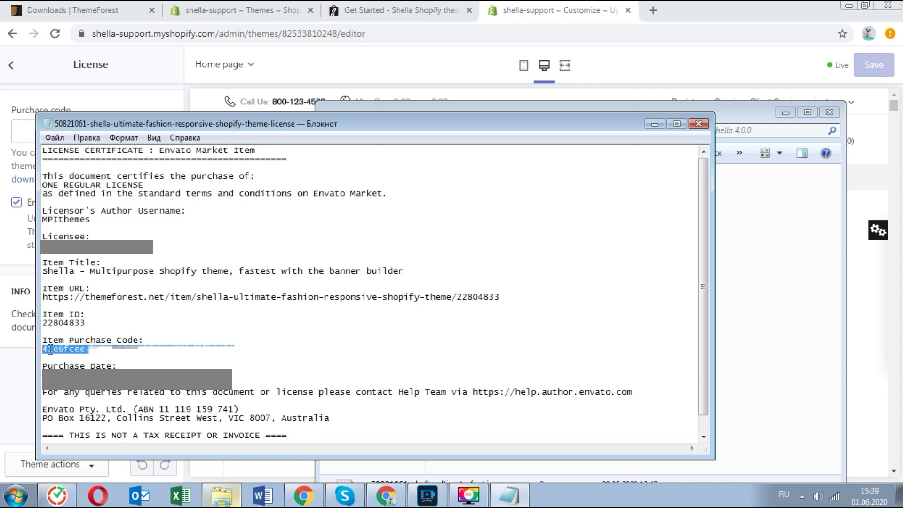
pyautogui.click(23, 131)
pyautogui.hotkey('ctrl', 'v')
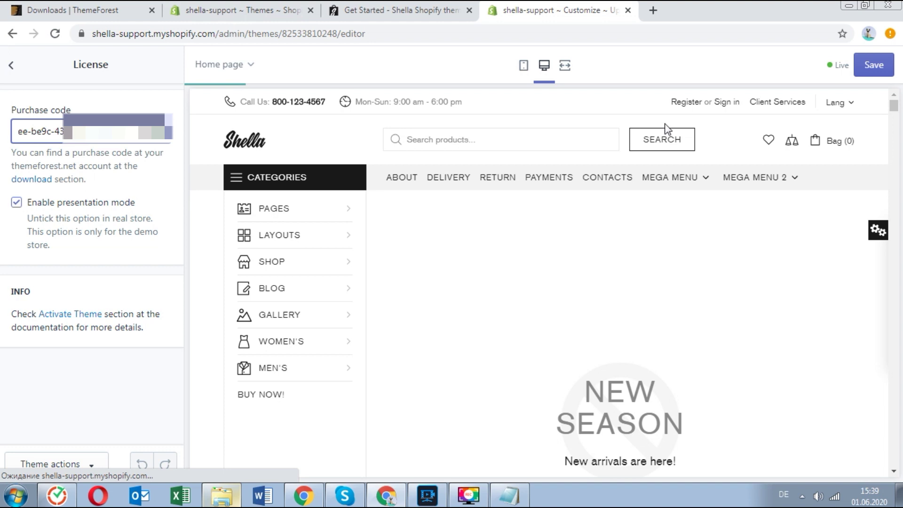
pyautogui.click(874, 65)
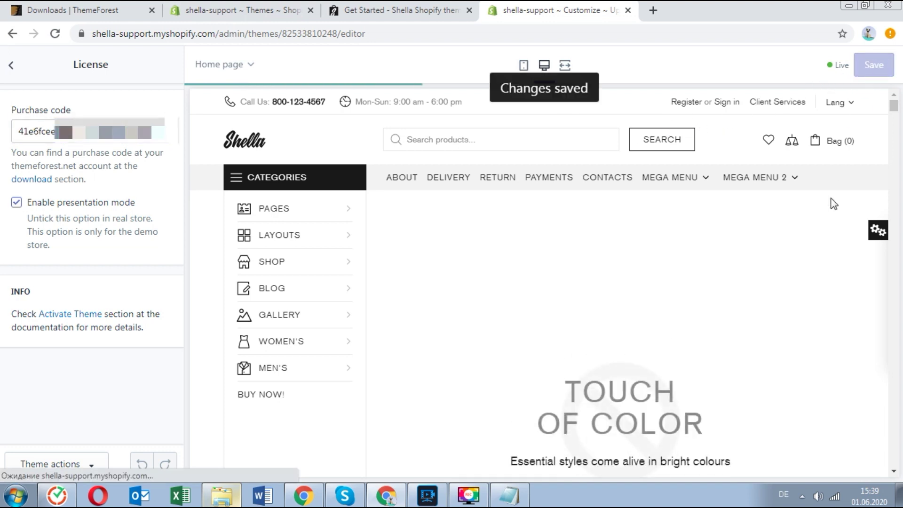
# Step: Untick Enable presentation mode and save the theme settings
pyautogui.click(878, 230)
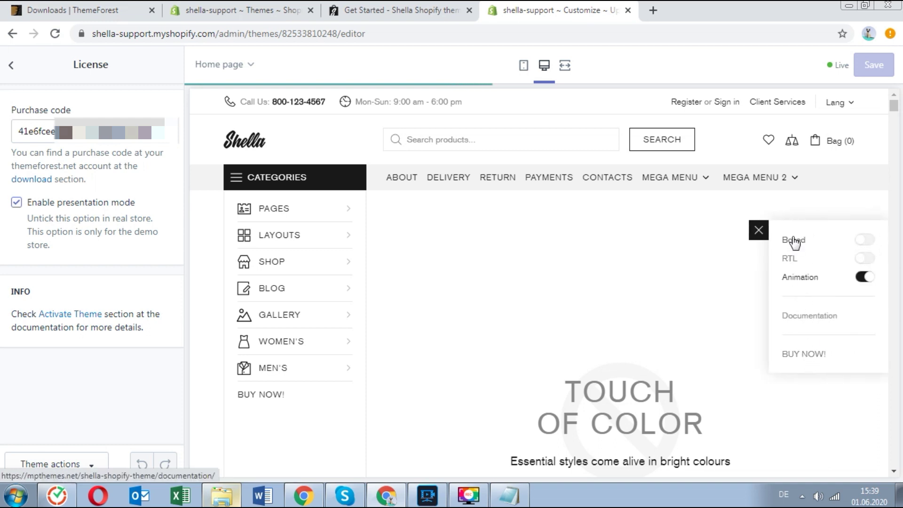
pyautogui.click(684, 232)
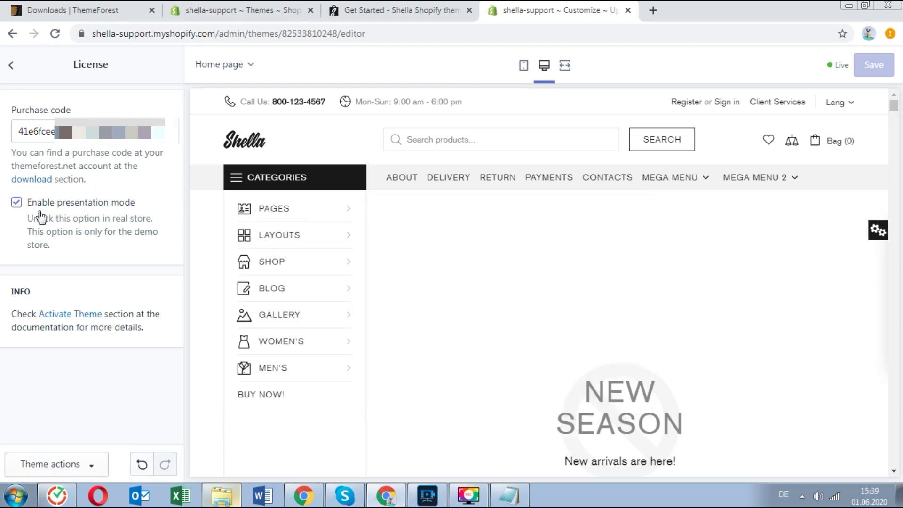
pyautogui.click(17, 203)
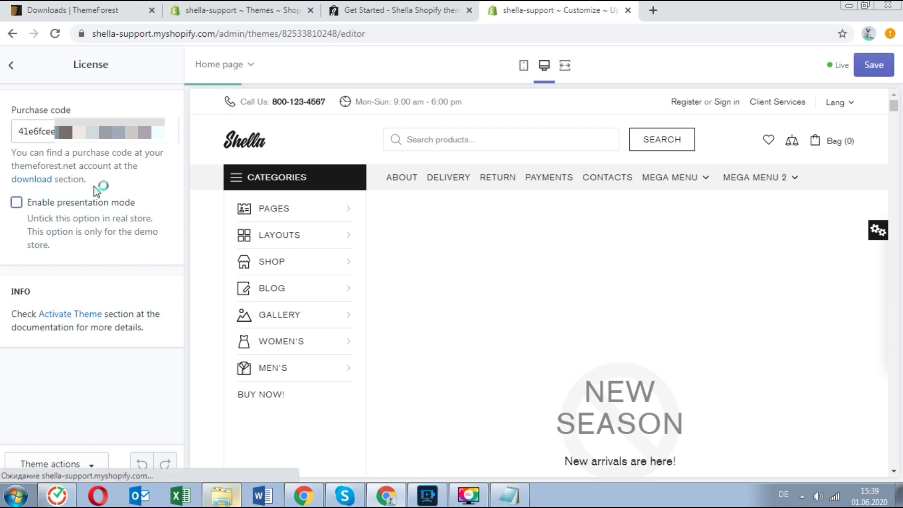
pyautogui.click(872, 69)
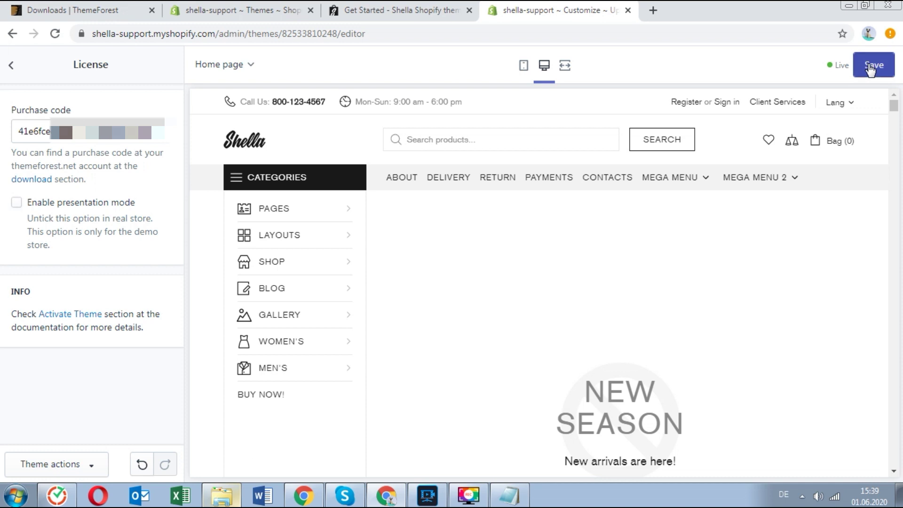